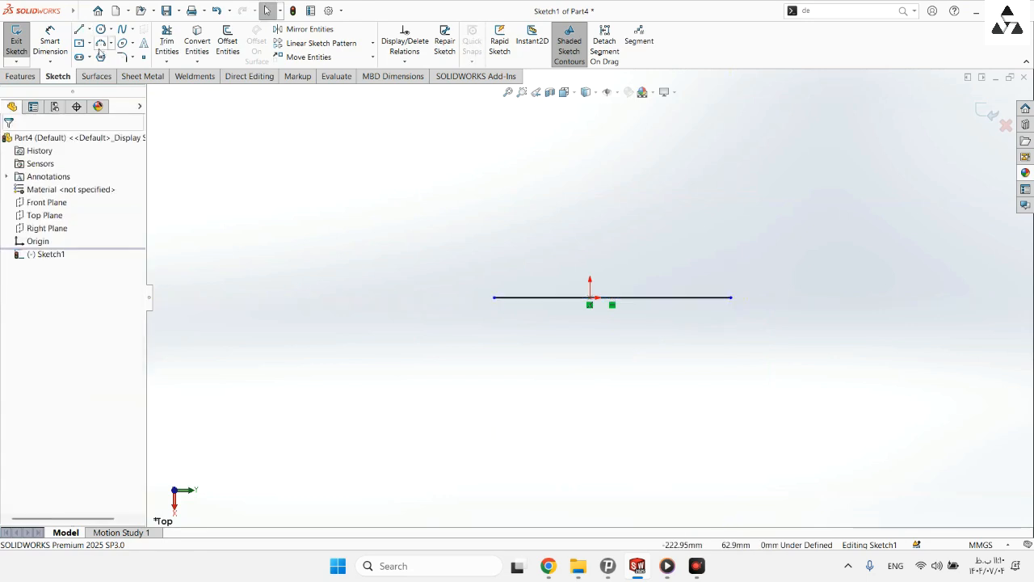
Dimension the horizontal line's length to 100 mm
click(691, 298)
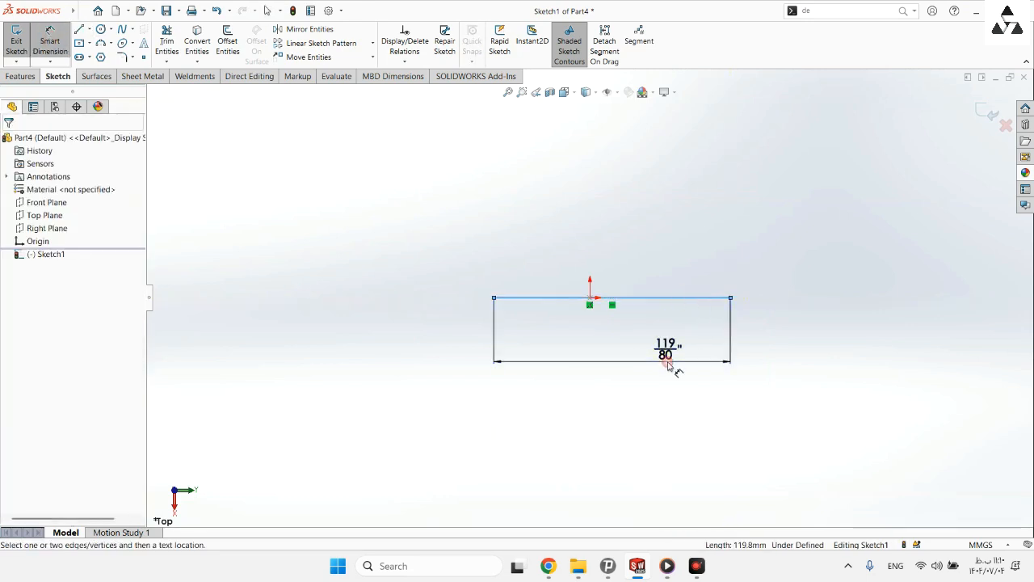
click(669, 355)
text(100)
key(Return)
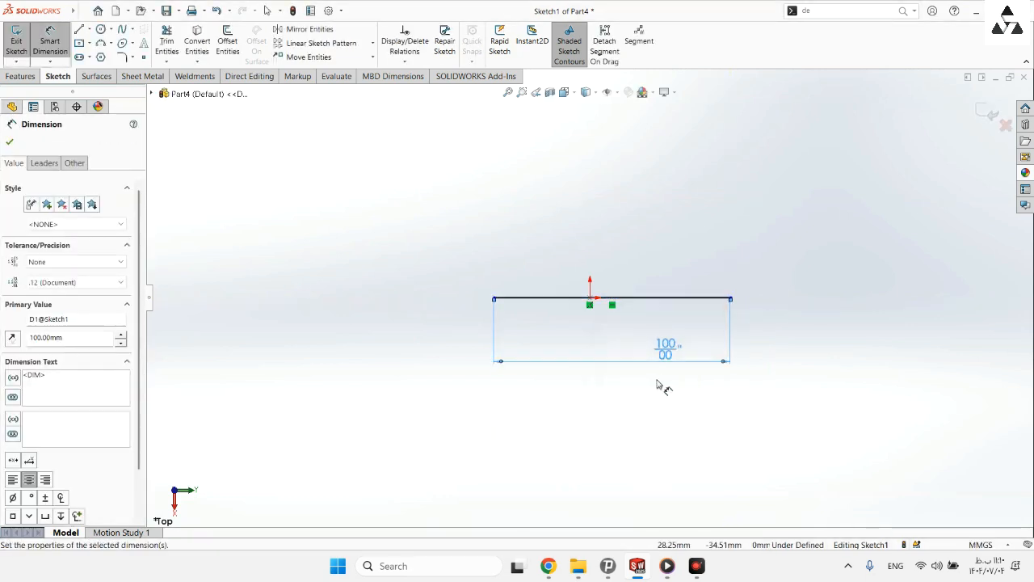
click(612, 299)
click(590, 298)
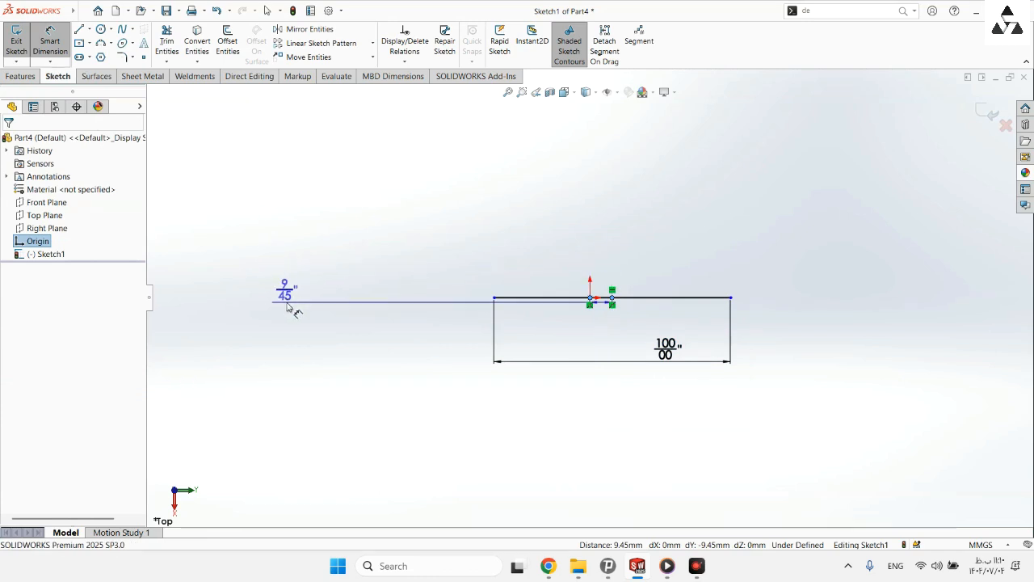
key(Escape)
key(Escape)
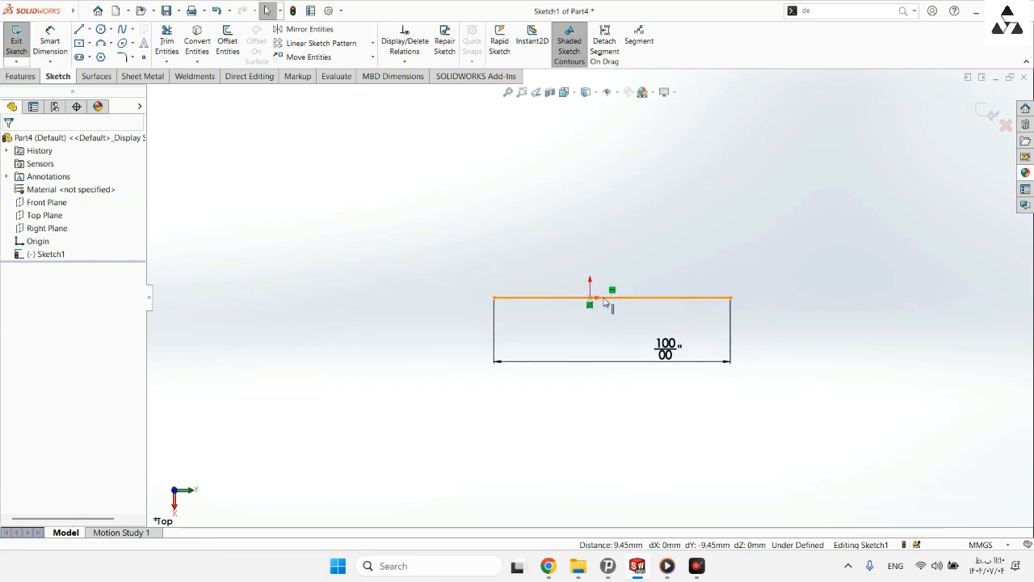
Make the line's midpoint coincident with the origin and reposition its length dimension above the line
click(613, 298)
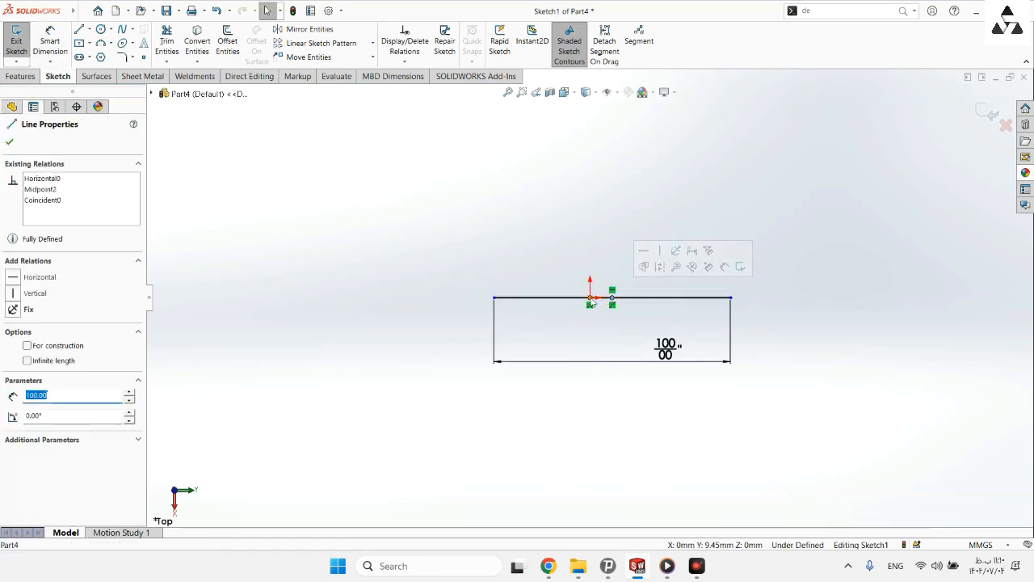
ctrl+click(590, 300)
click(13, 366)
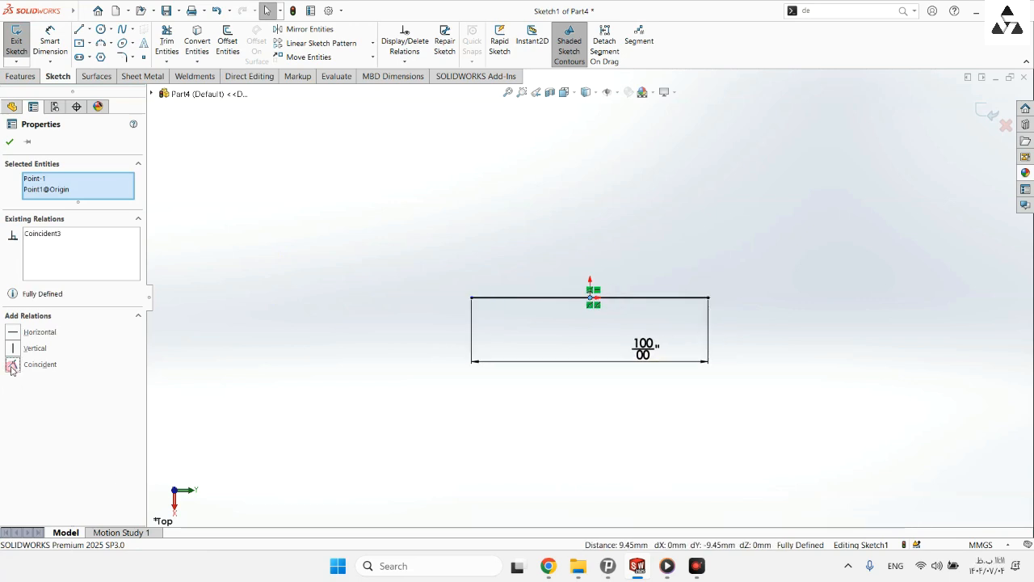
click(11, 141)
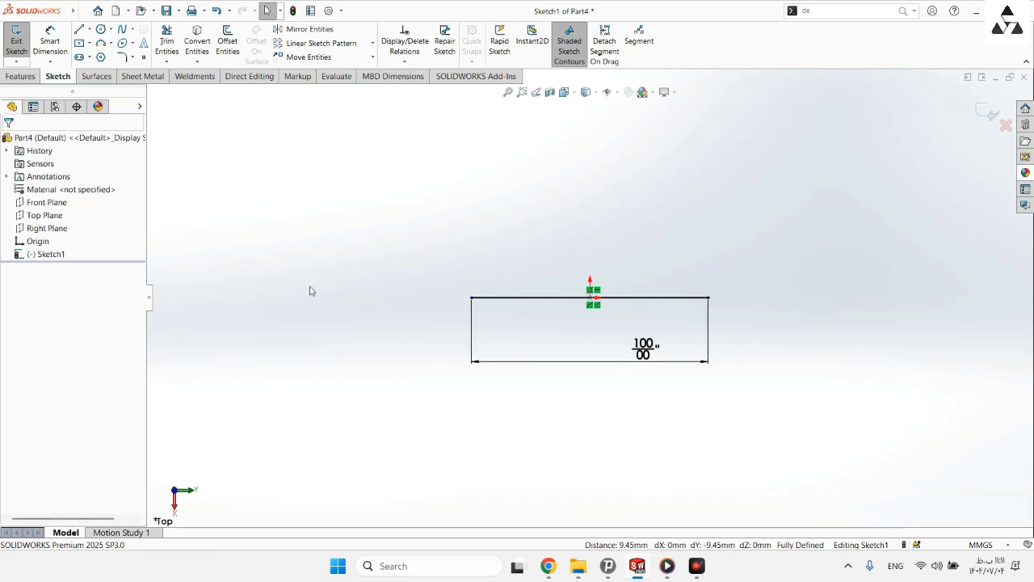
drag(646, 346, 589, 256)
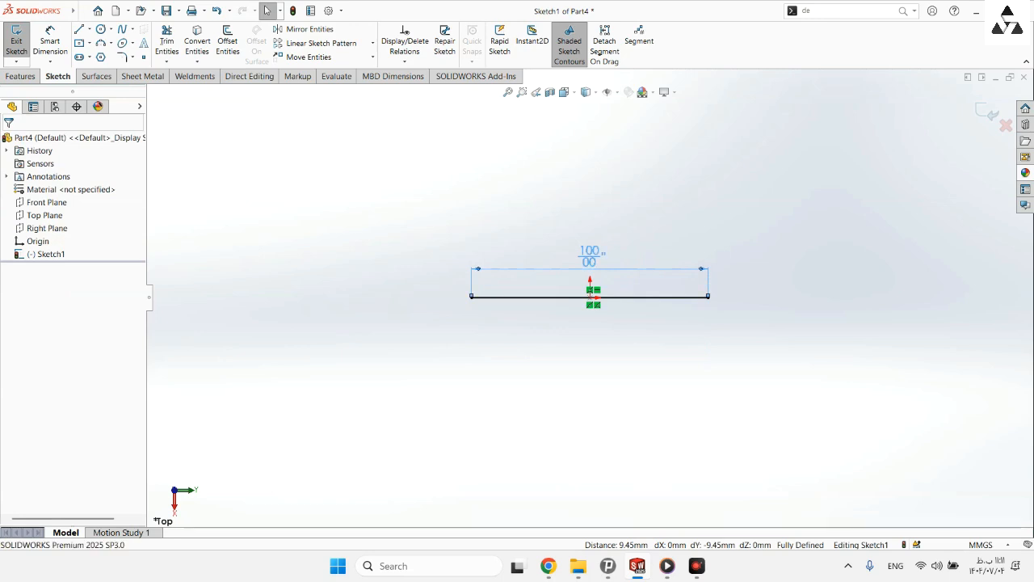
Create a Swept Boss/Base along the line using a circular profile 10 mm in diameter
click(18, 76)
click(115, 29)
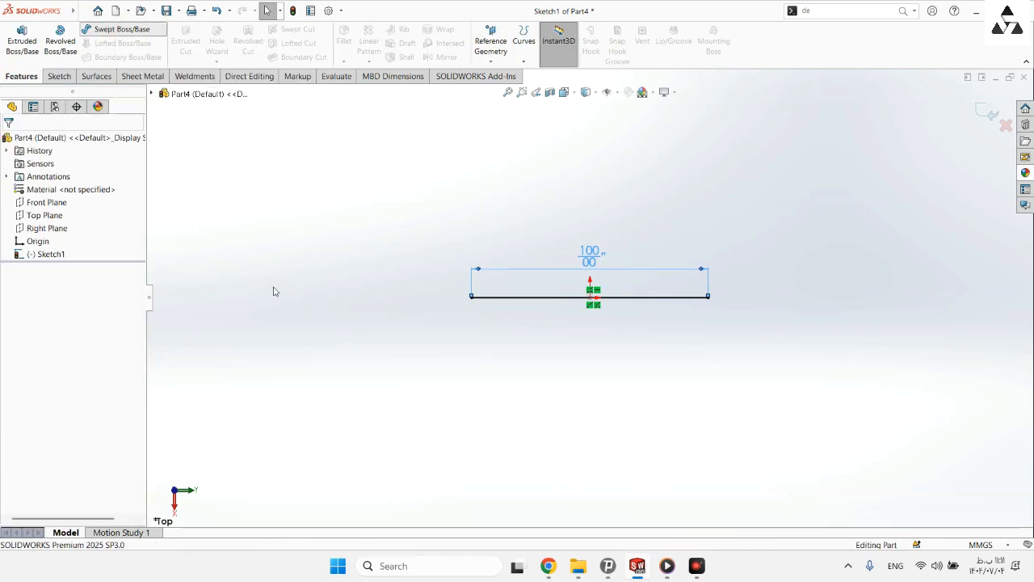
click(53, 189)
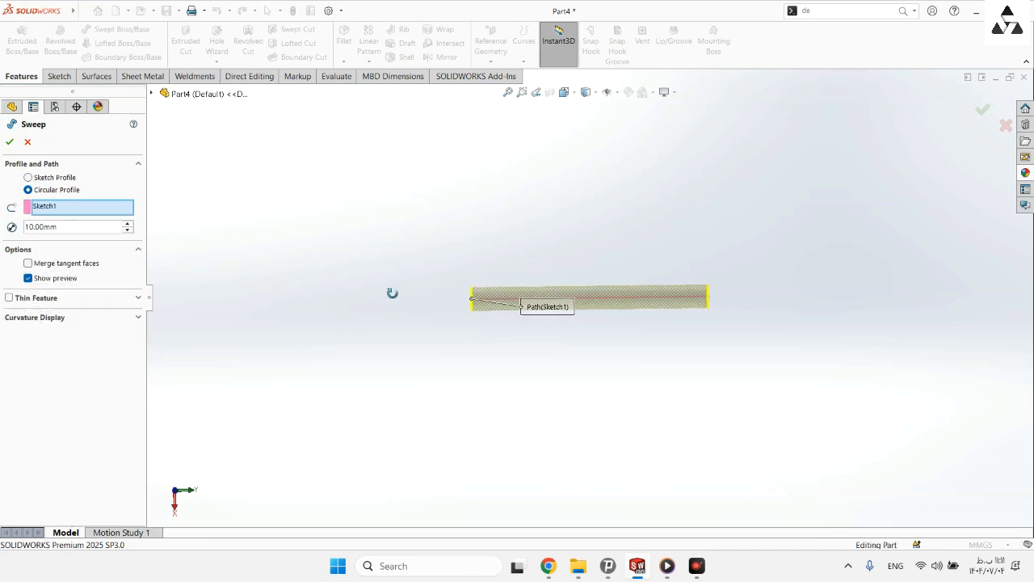
click(10, 142)
middle_drag(381, 314, 385, 370)
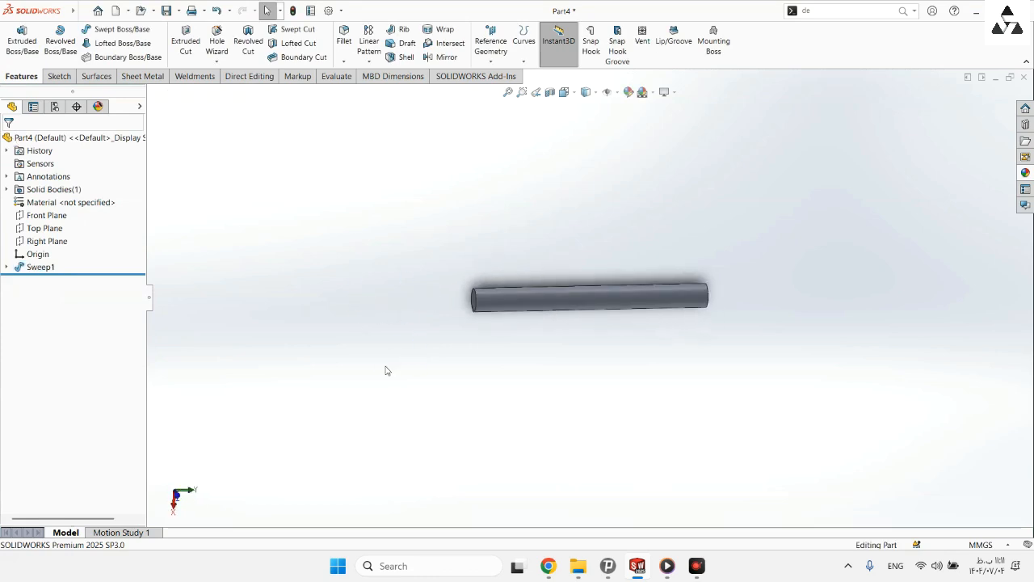
Start a sketch on the Top Plane and draw a circle of 1 mm radius centred on the rod's upper edge, near its left end
click(45, 228)
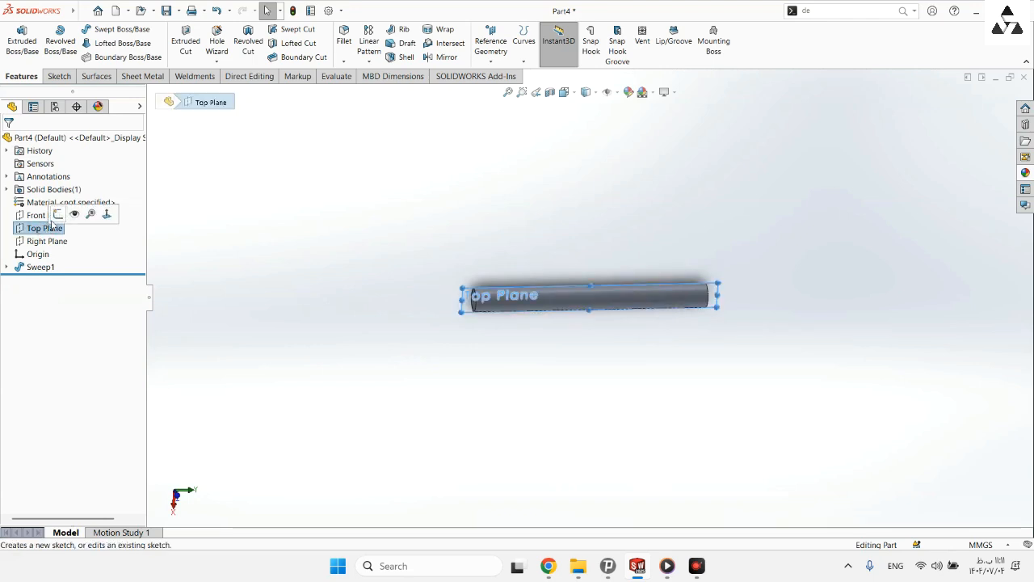
click(56, 212)
click(100, 30)
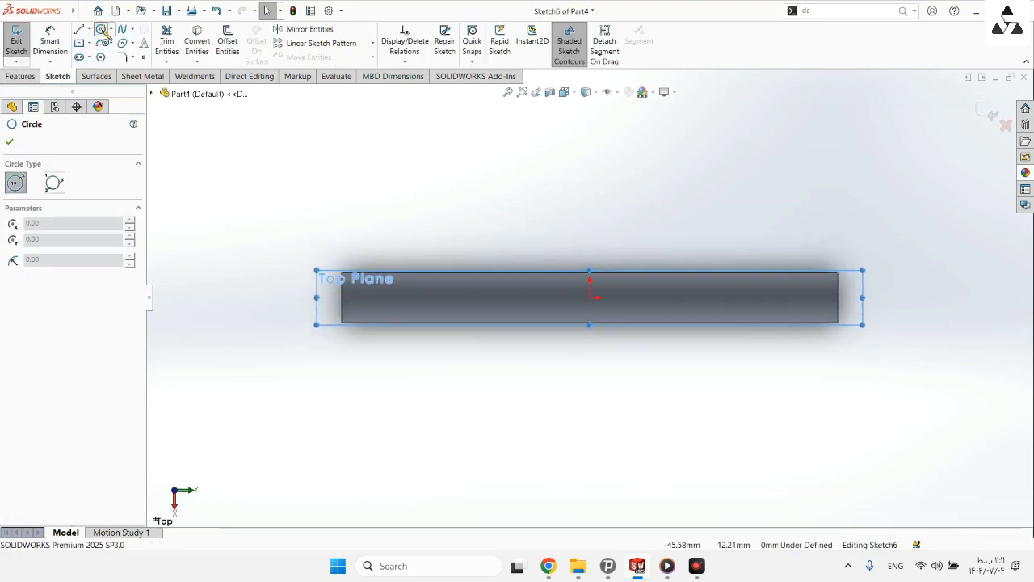
click(397, 273)
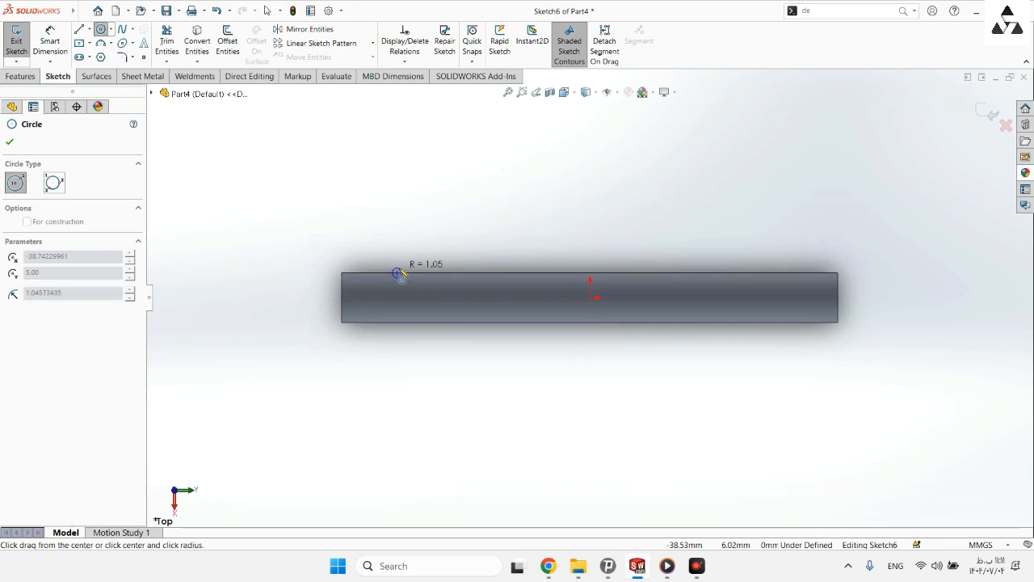
click(402, 277)
key(Return)
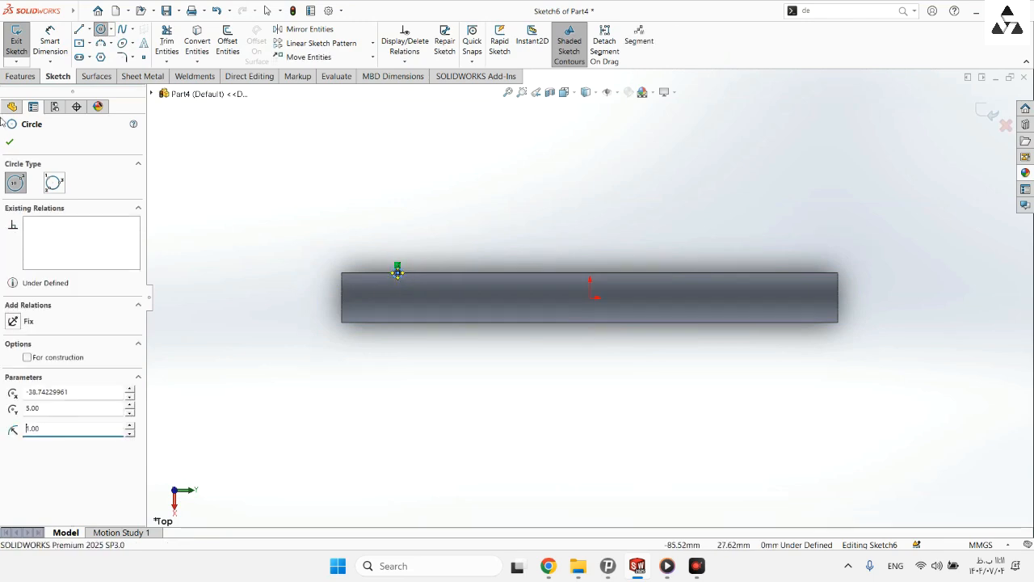
key(d)
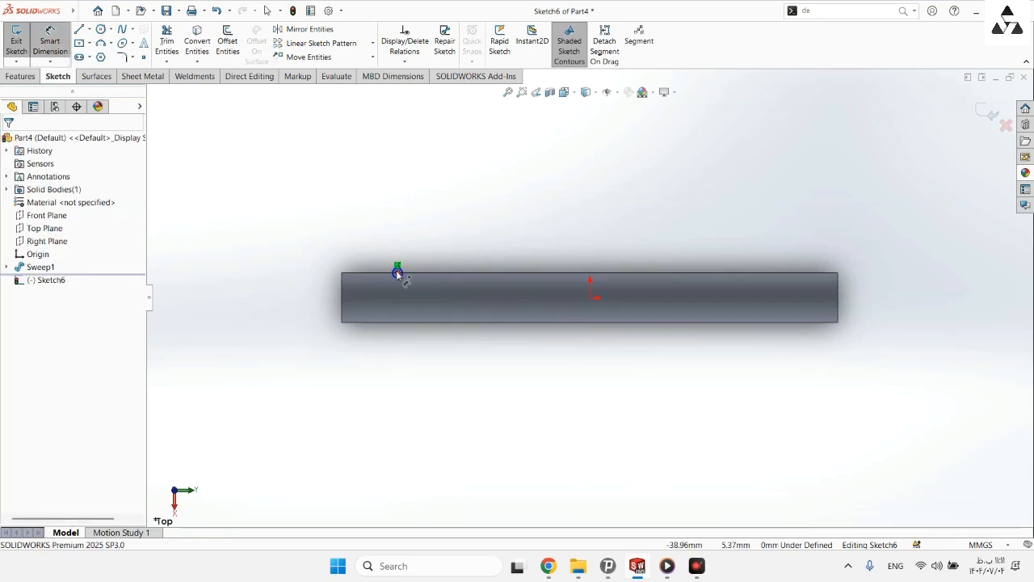
click(397, 271)
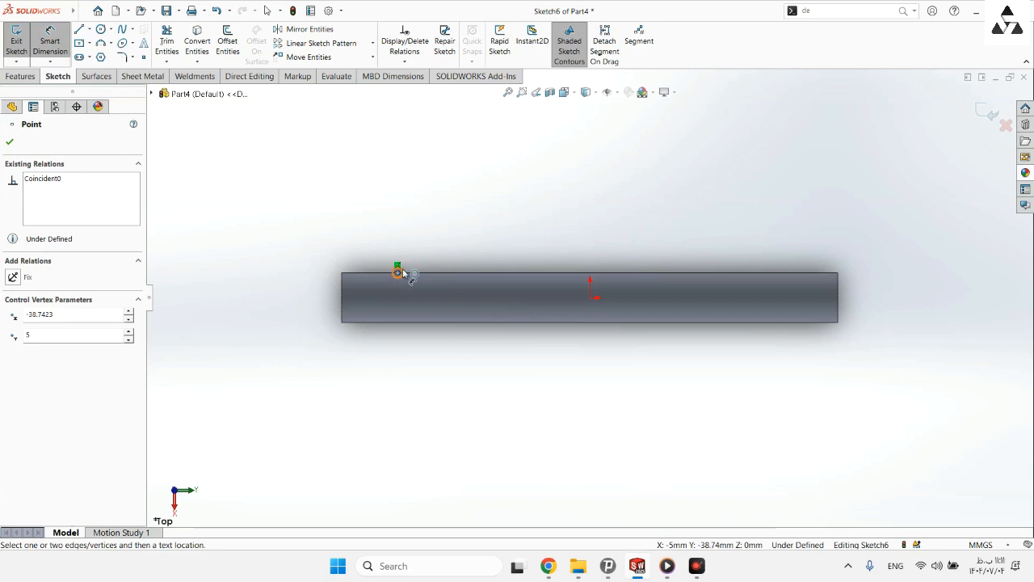
click(403, 272)
click(400, 275)
click(400, 275)
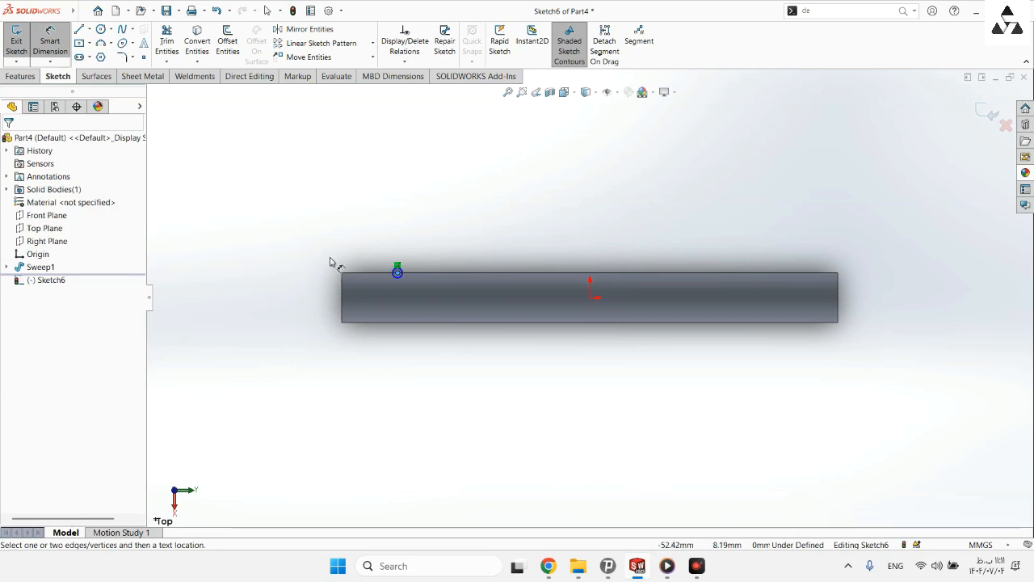
click(396, 274)
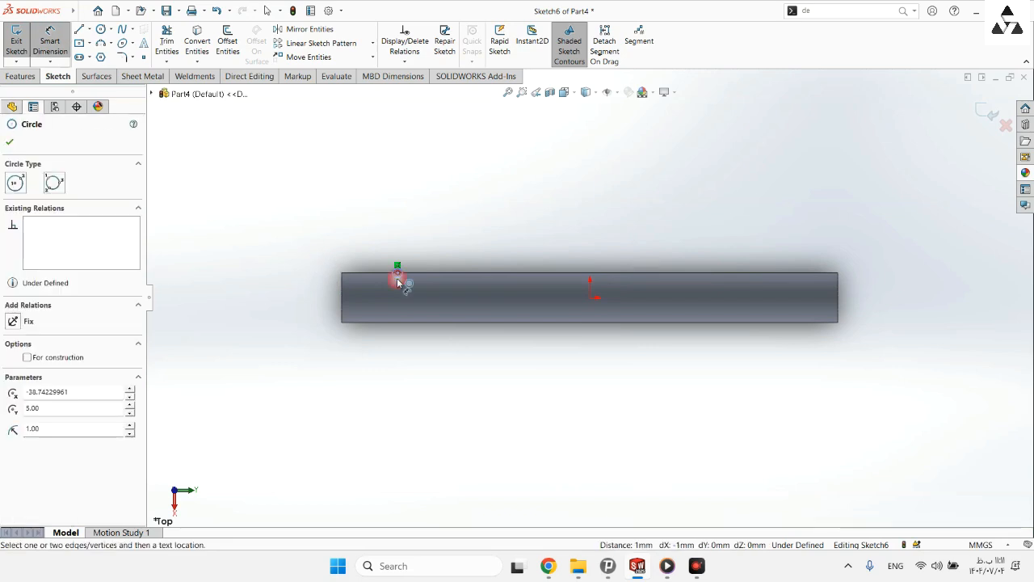
click(376, 314)
click(398, 272)
click(434, 258)
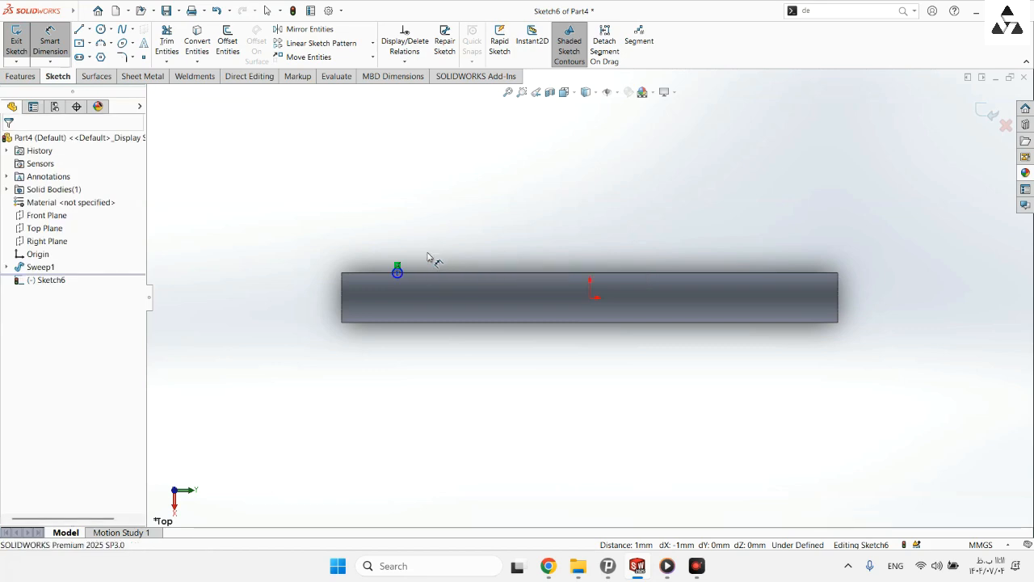
Dimension the small circle's centre 10 mm from the rod's left end corner
click(396, 273)
click(342, 275)
click(376, 230)
text(10)
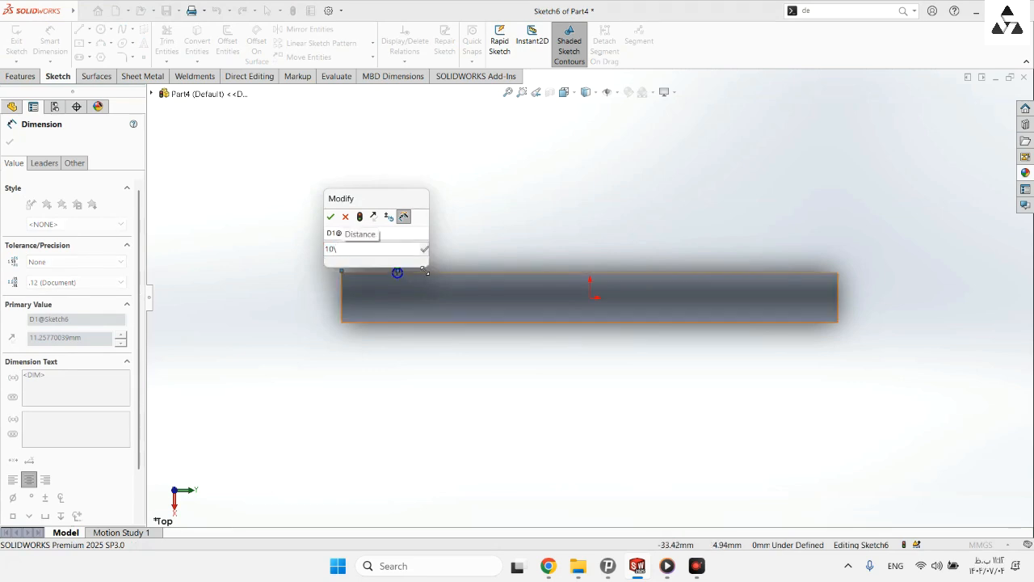
key(Return)
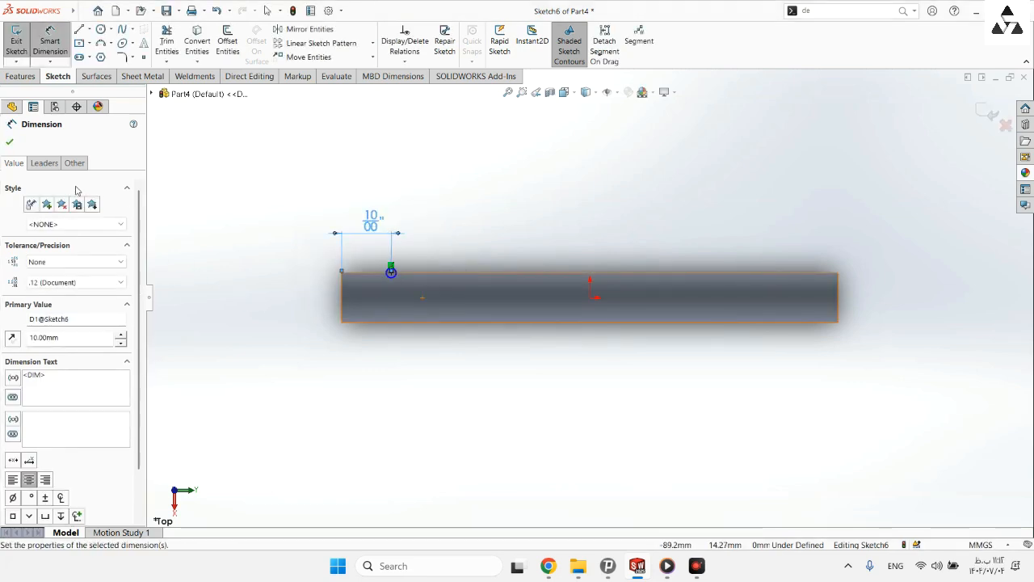
key(Escape)
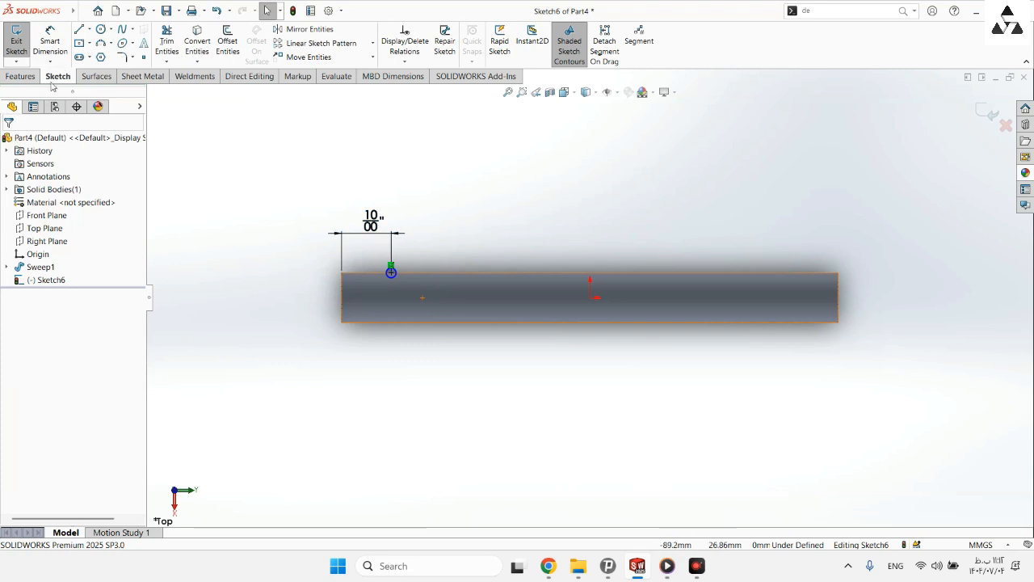
Draw a horizontal centerline outward from the midpoint of the rod's left end, aligned with the rod's axis
click(20, 75)
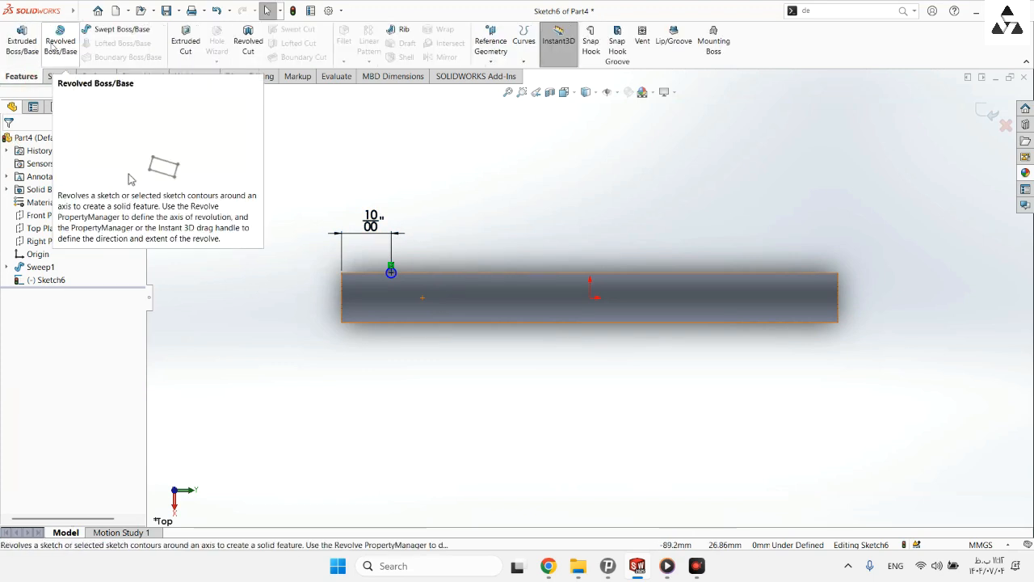
click(56, 77)
click(89, 29)
click(101, 41)
click(343, 301)
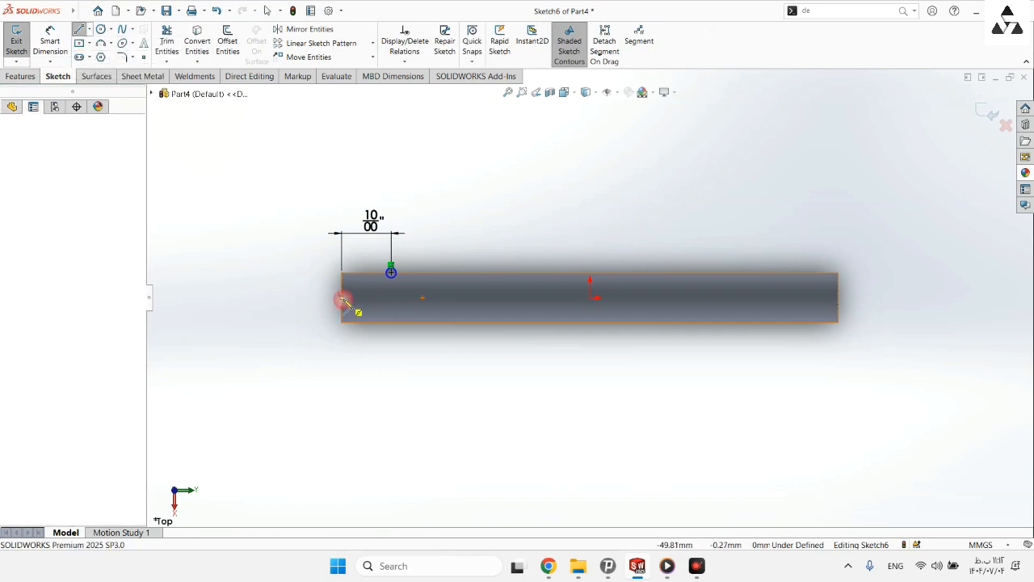
click(280, 298)
key(Escape)
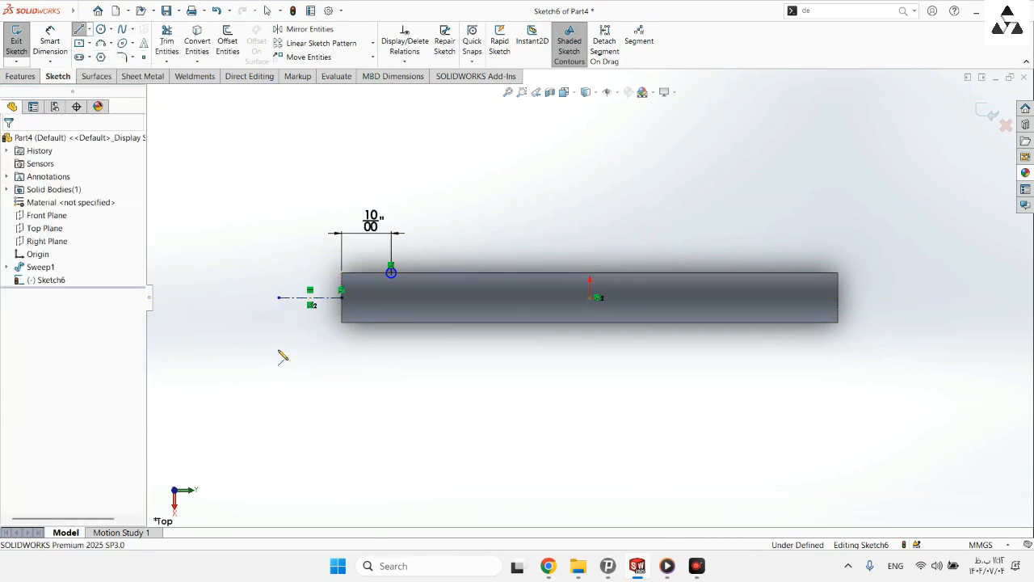
Revolve the small circle 360 degrees around the centerline as a boss merged with the rod
click(21, 76)
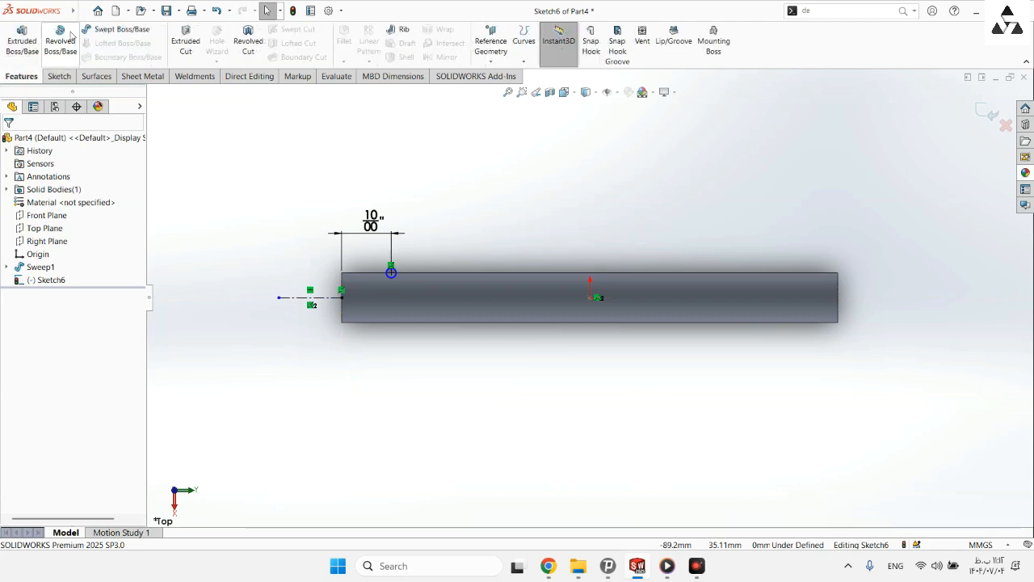
click(60, 40)
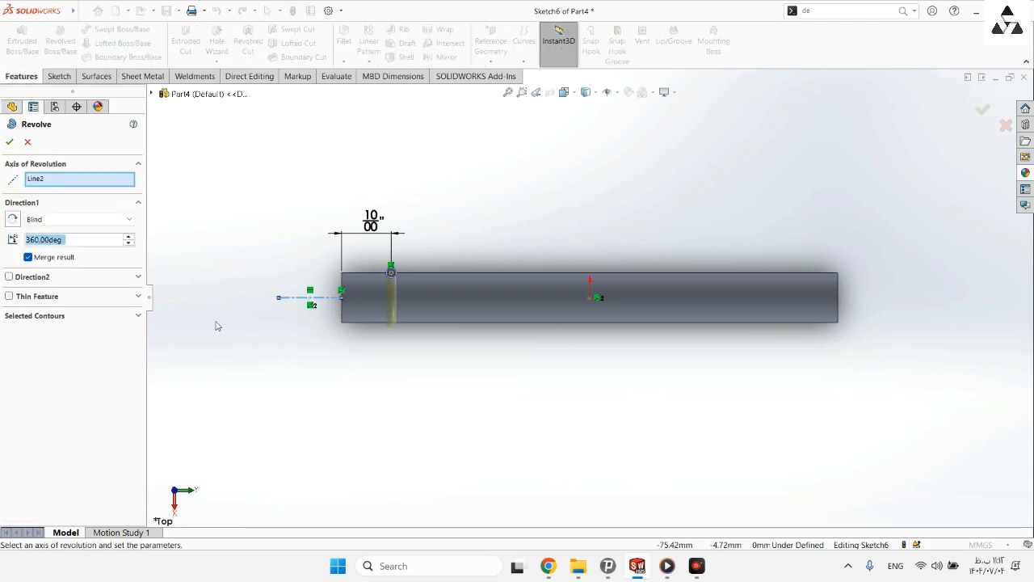
click(10, 141)
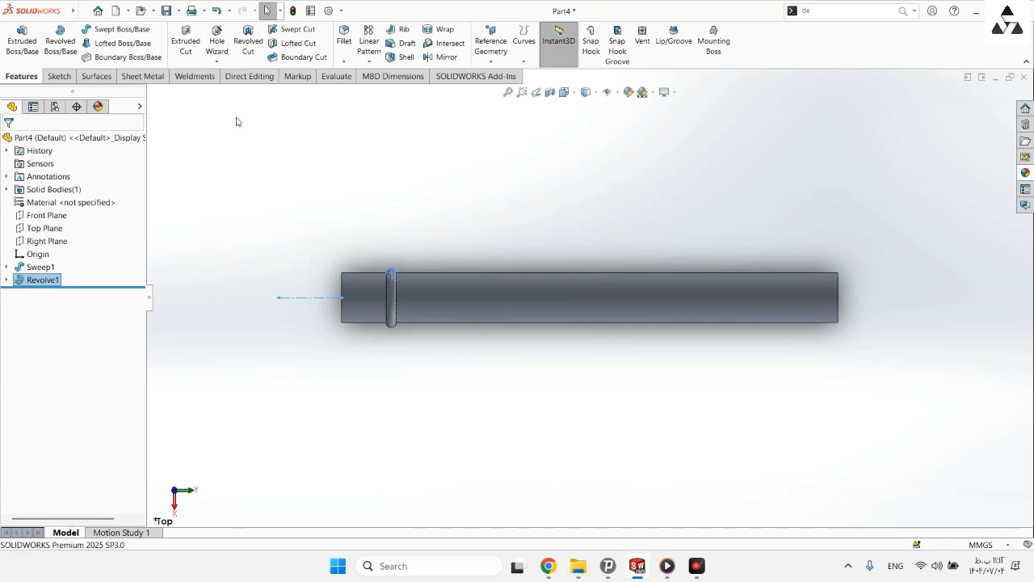
Begin a linear pattern of the revolved ring, using the rod's left end face as the Direction 1 reference
click(369, 63)
click(391, 73)
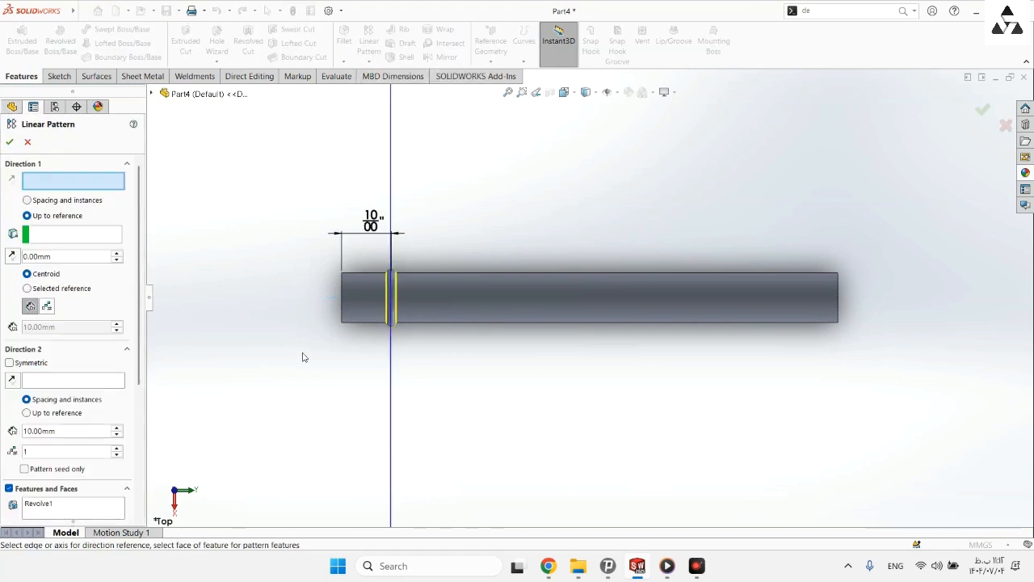
middle_drag(267, 303, 302, 313)
click(380, 302)
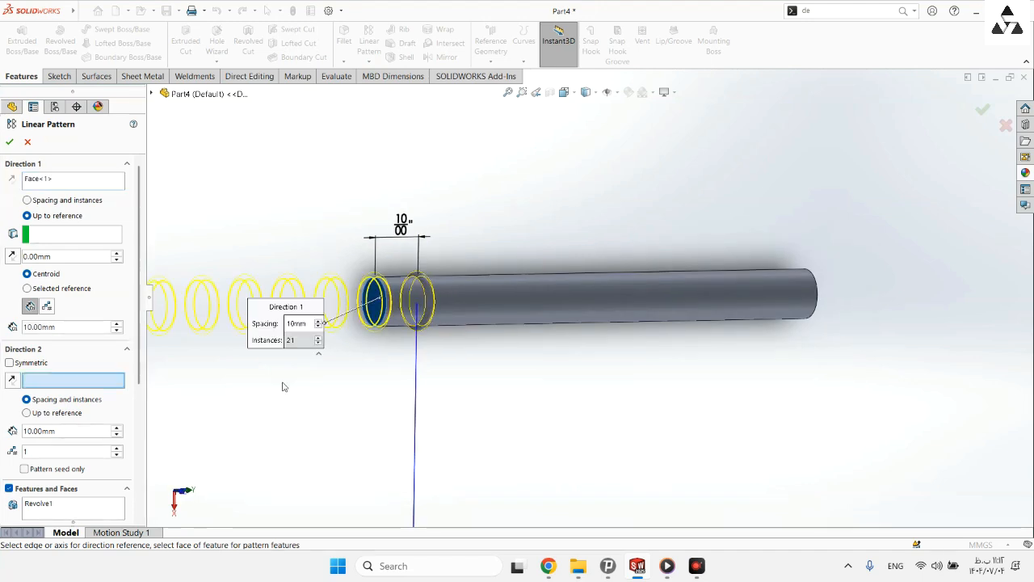
middle_drag(282, 385, 231, 365)
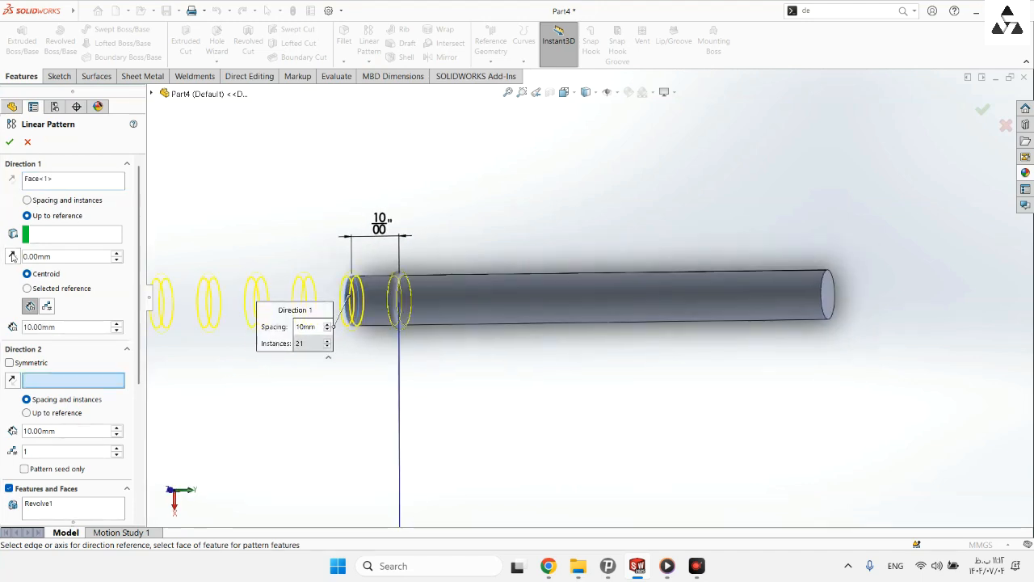
Limit the ring pattern up to the rod's right end face, with an offset distance of 10 mm
click(51, 237)
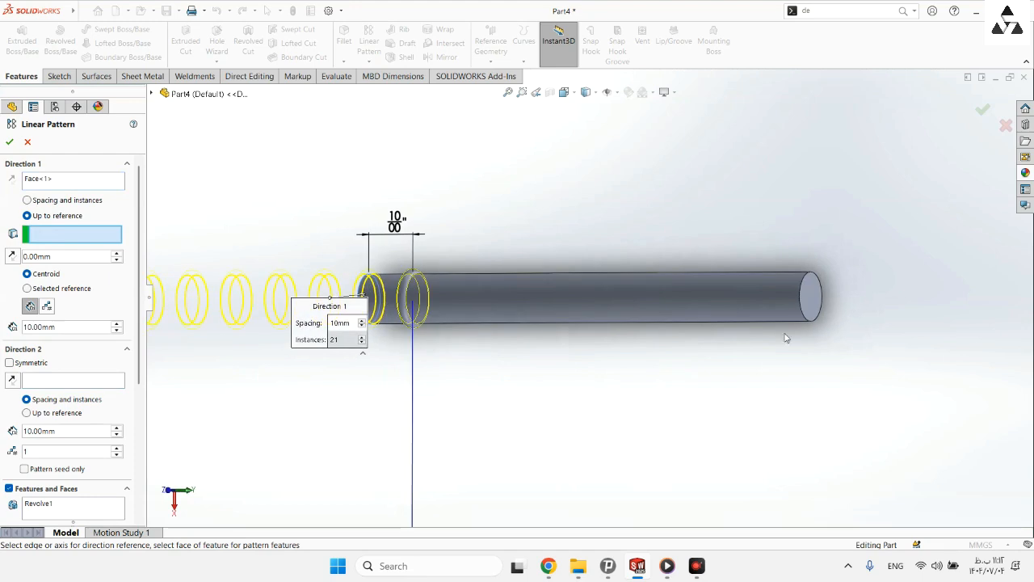
click(814, 306)
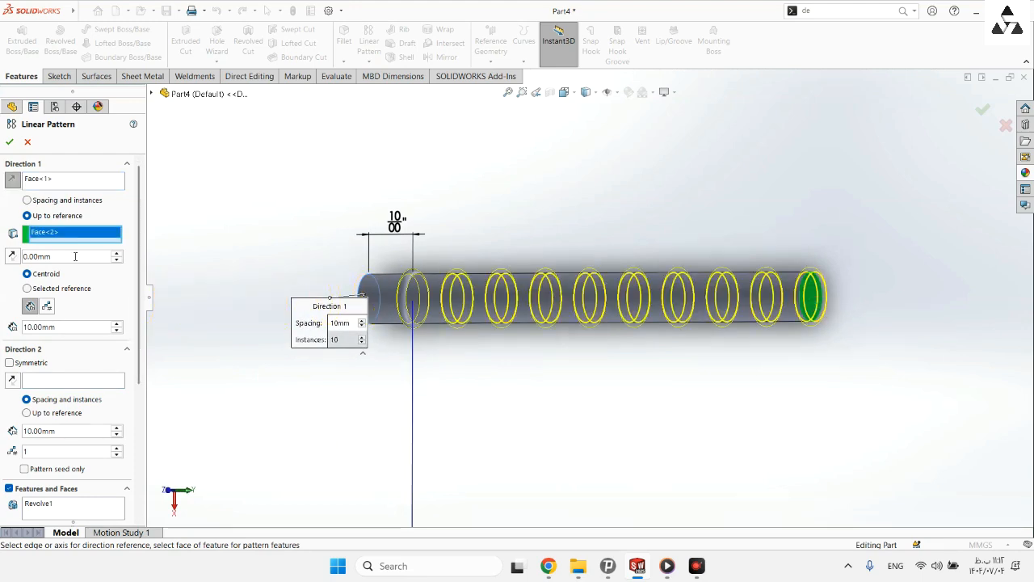
text(10)
key(Return)
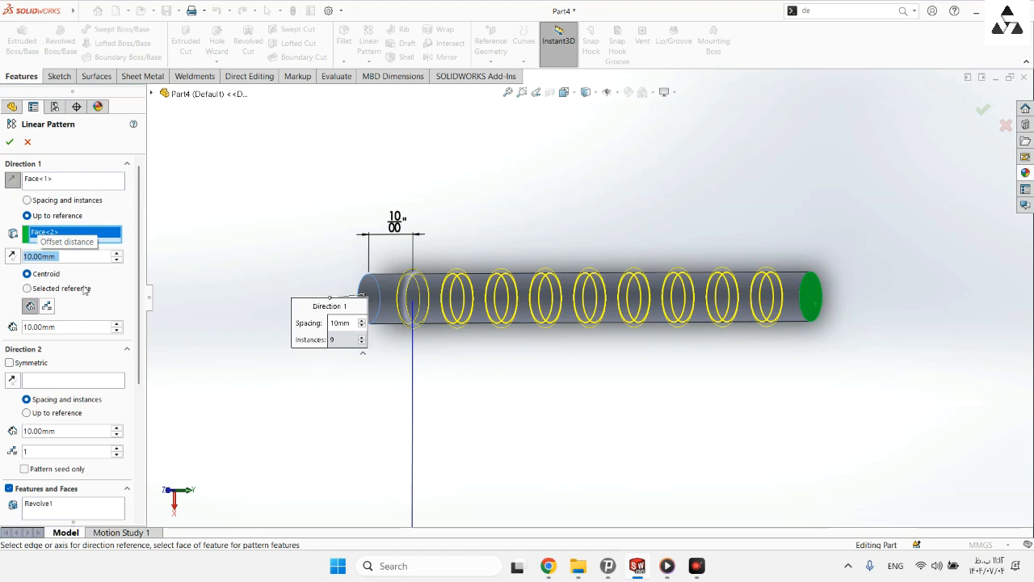
Set the ring pattern's spacing to 4 mm and complete the linear pattern
click(70, 328)
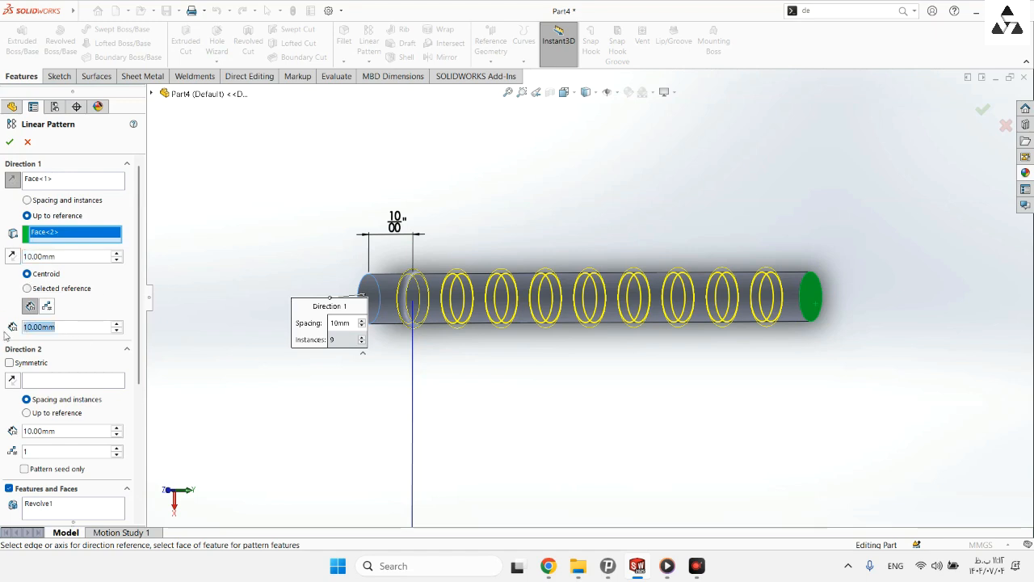
text(4)
key(Return)
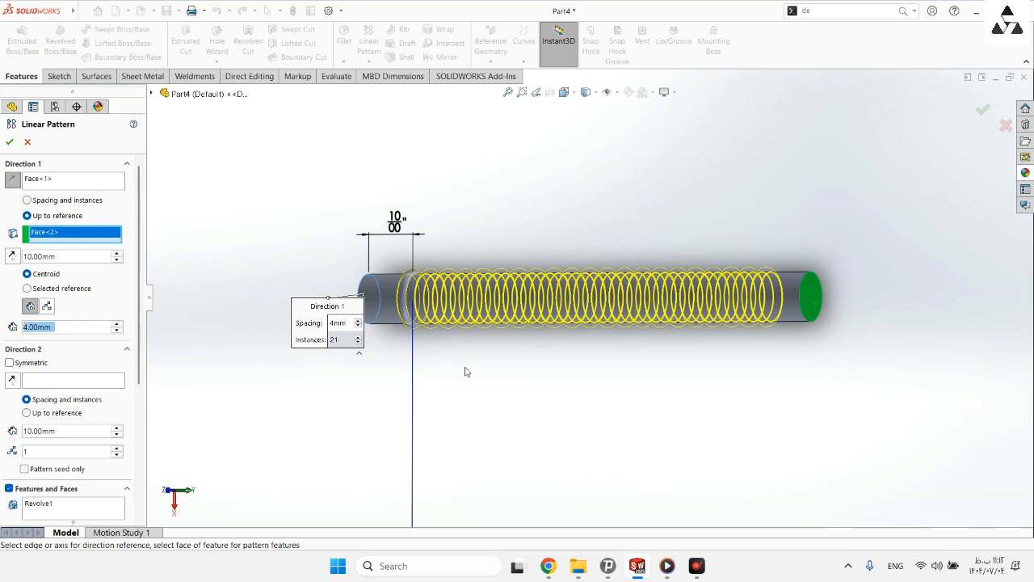
middle_drag(464, 371, 491, 374)
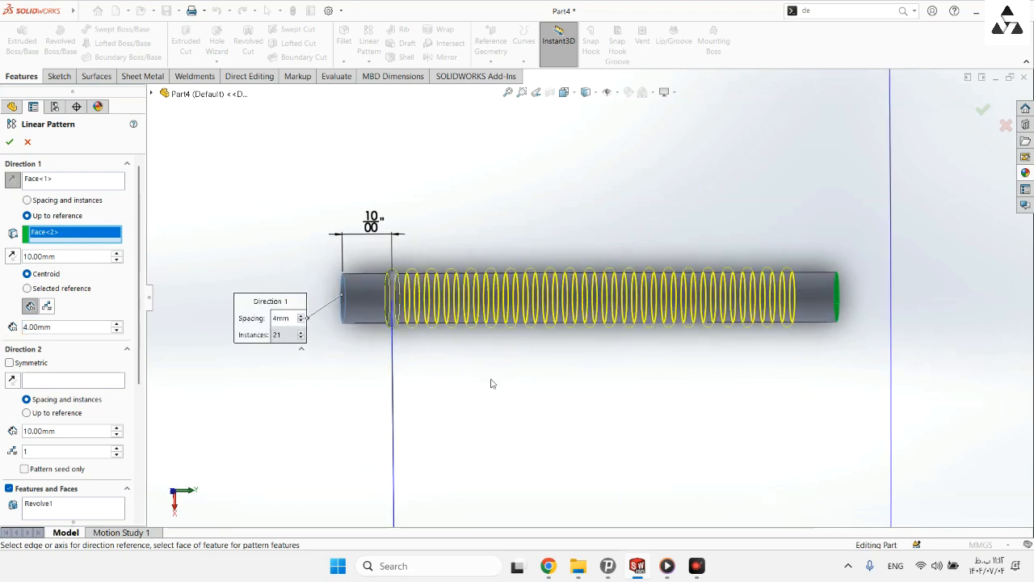
click(10, 143)
Shell the ribbed rod to a 0.4 mm wall thickness, removing both of its flat end faces
middle_drag(476, 379, 554, 404)
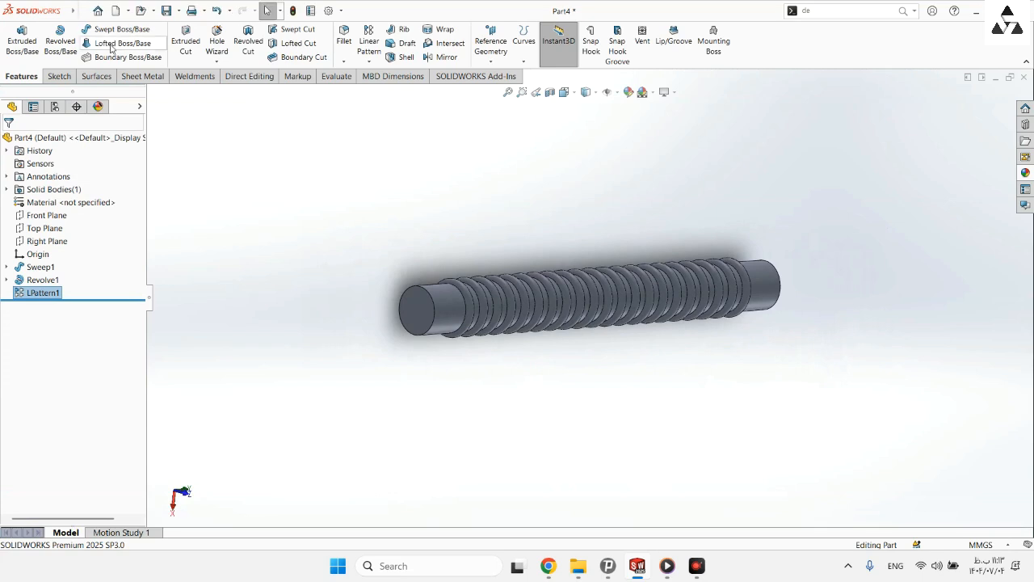
click(406, 57)
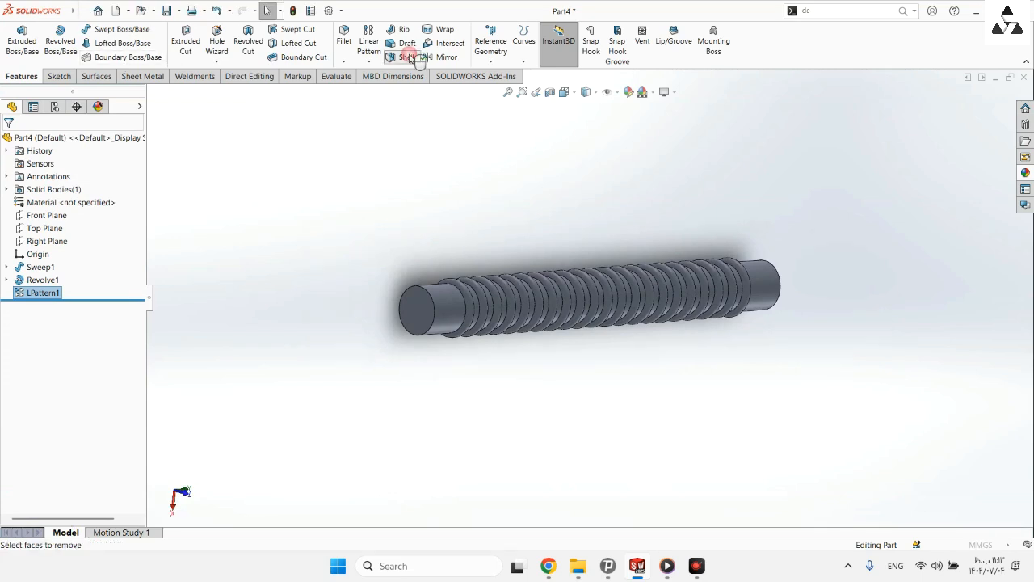
click(421, 317)
middle_drag(441, 420, 714, 360)
click(756, 298)
middle_drag(755, 298, 303, 370)
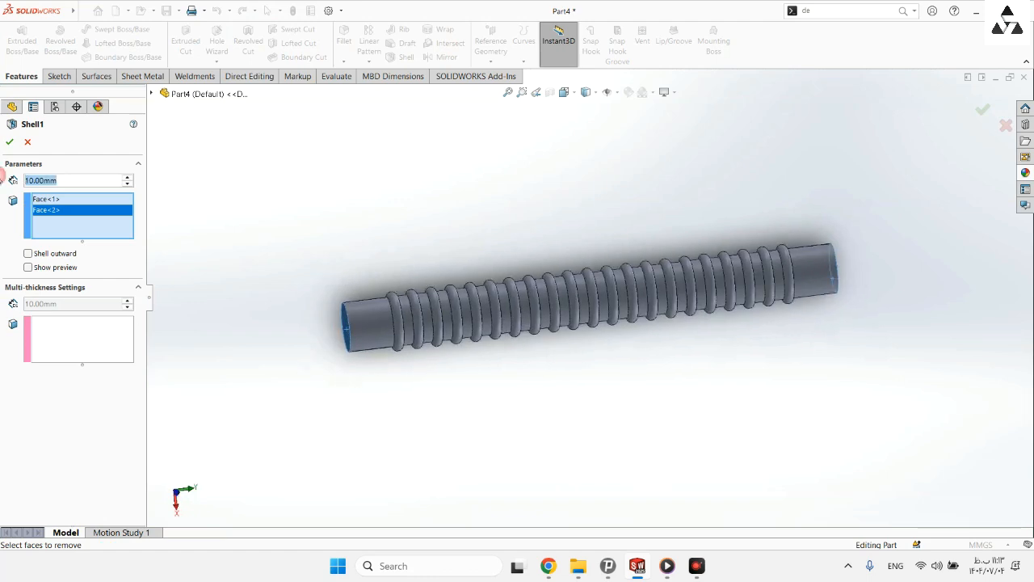
text(0.4)
key(Return)
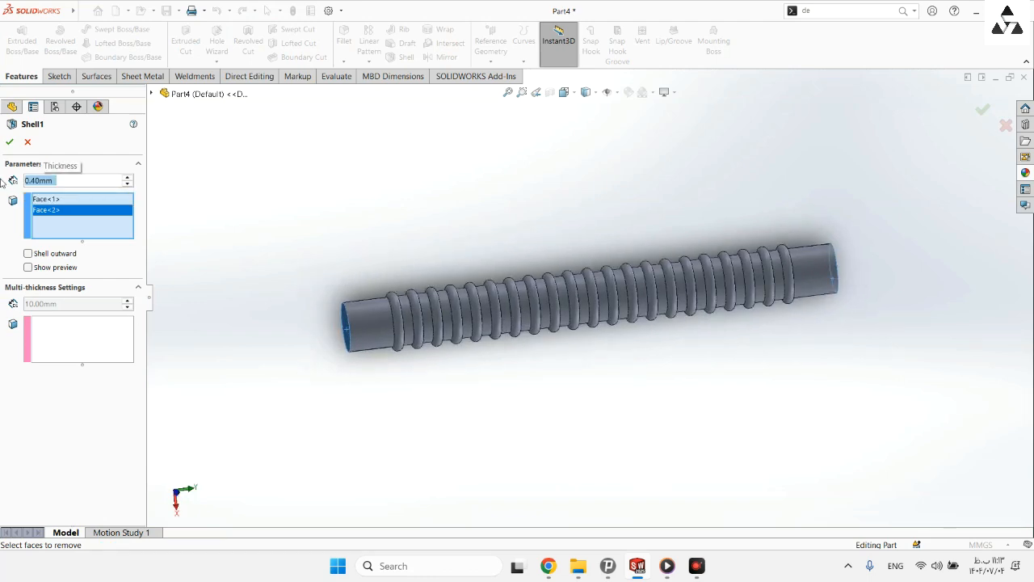
click(10, 141)
Examine the hollow interior and wall of the ribbed tube with a section view along the Top Plane, without keeping the section
middle_drag(282, 362, 349, 331)
click(550, 91)
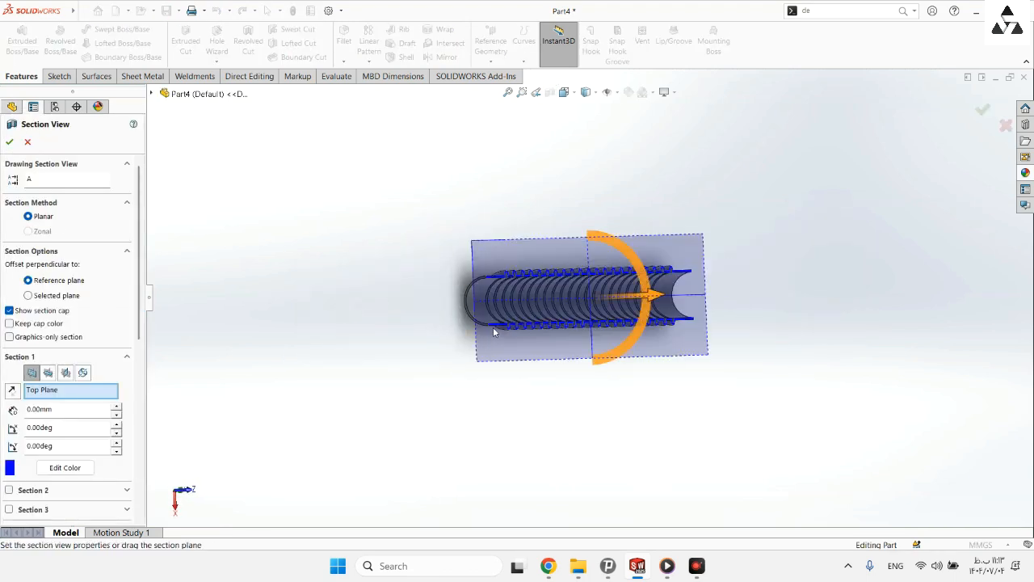
middle_drag(499, 324, 436, 351)
middle_drag(605, 300, 778, 315)
right_click(882, 347)
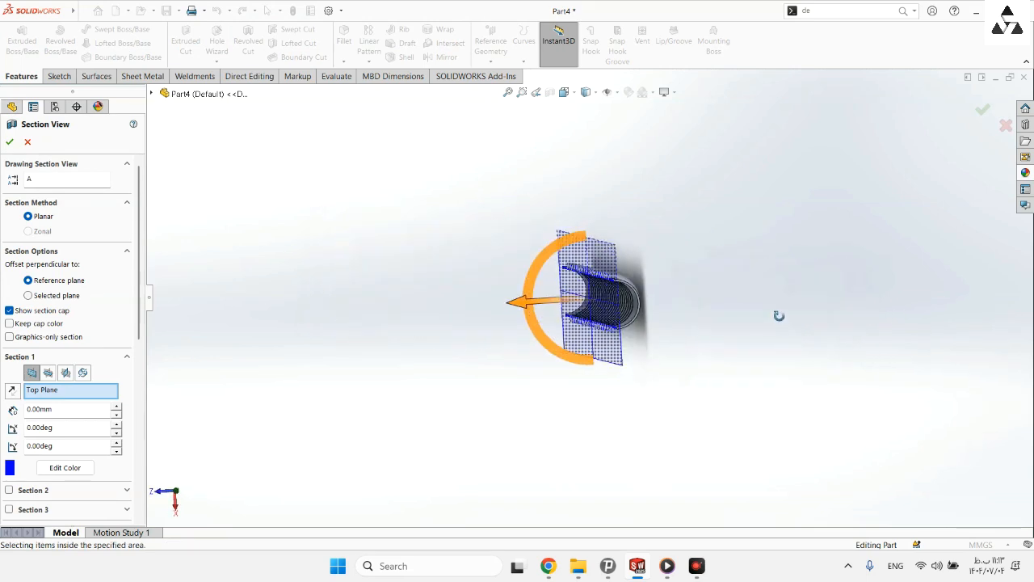
scroll(617, 319, down, 4)
scroll(543, 283, down, 4)
middle_drag(545, 290, 576, 348)
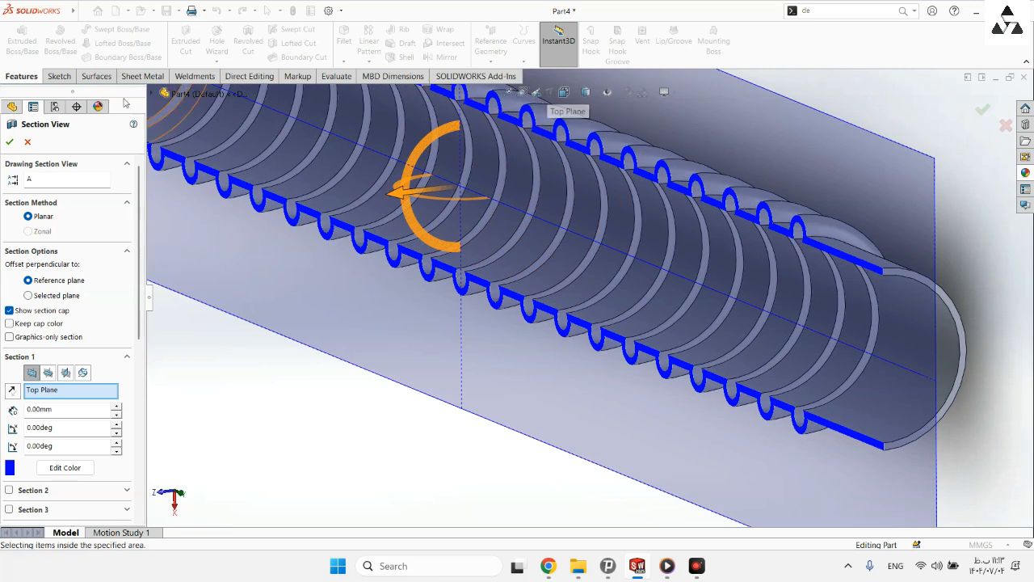
click(27, 142)
key(f)
mouse_move(464, 347)
middle_down()
mouse_move(530, 342)
mouse_move(532, 305)
middle_up()
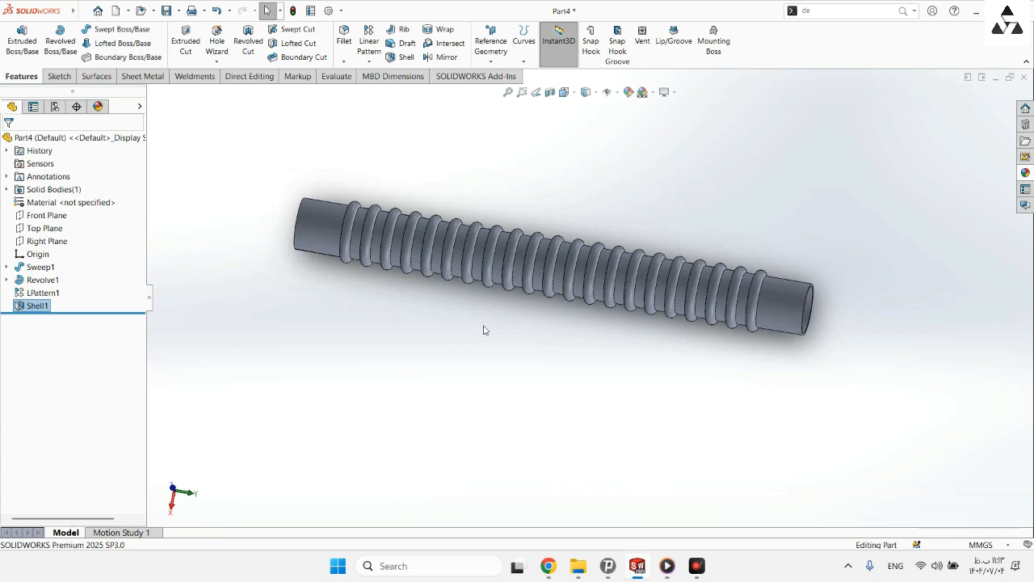
Make two copies of the shelled tube body in place, with no translation or rotation
key(ctrl+1)
key(z)
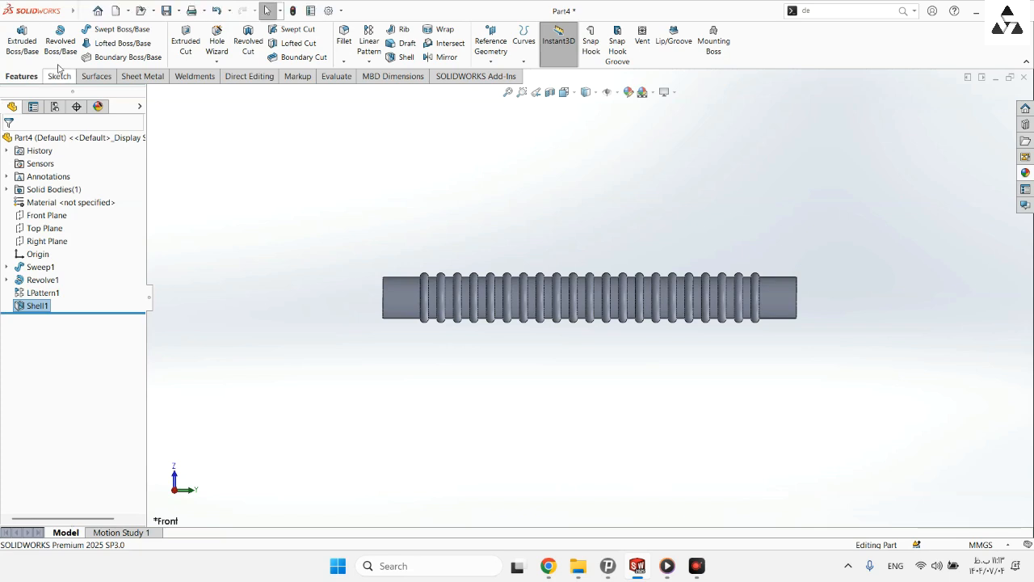
click(249, 76)
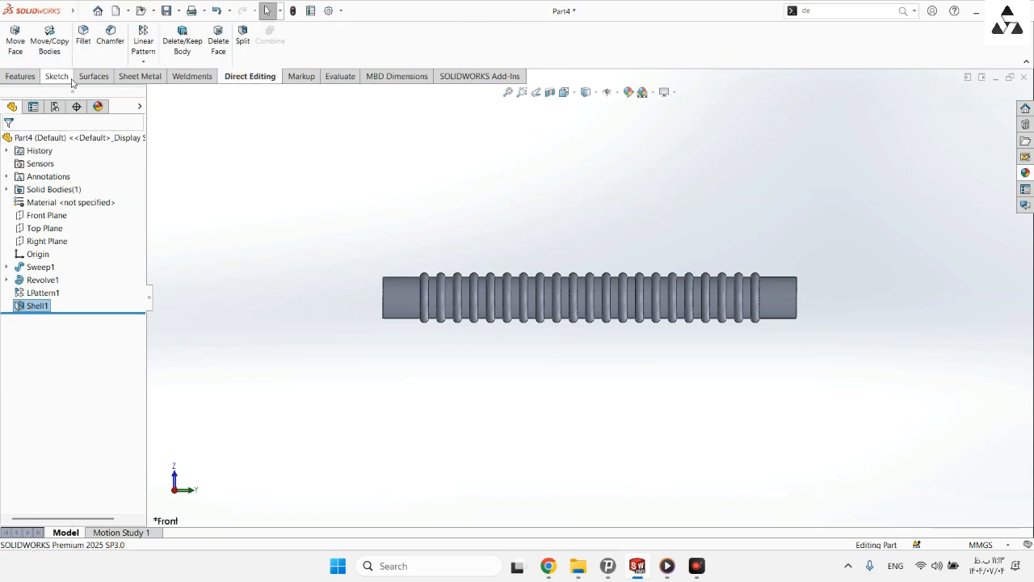
click(49, 40)
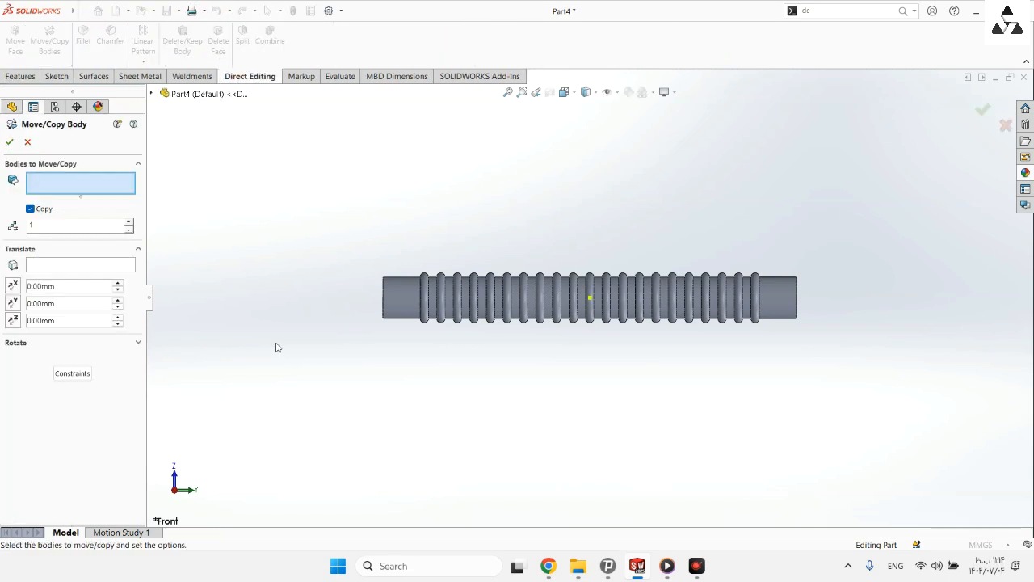
click(405, 294)
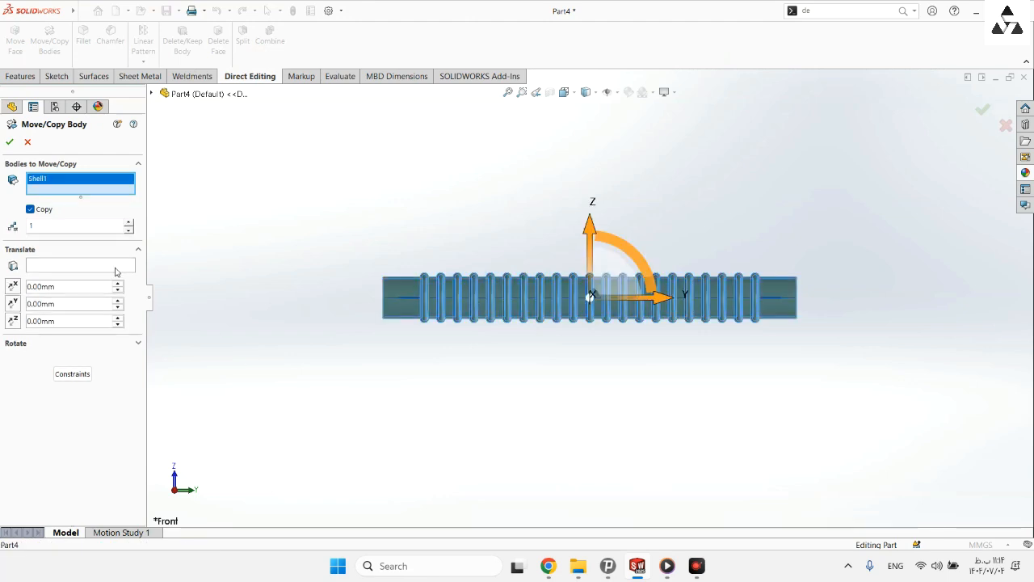
click(128, 222)
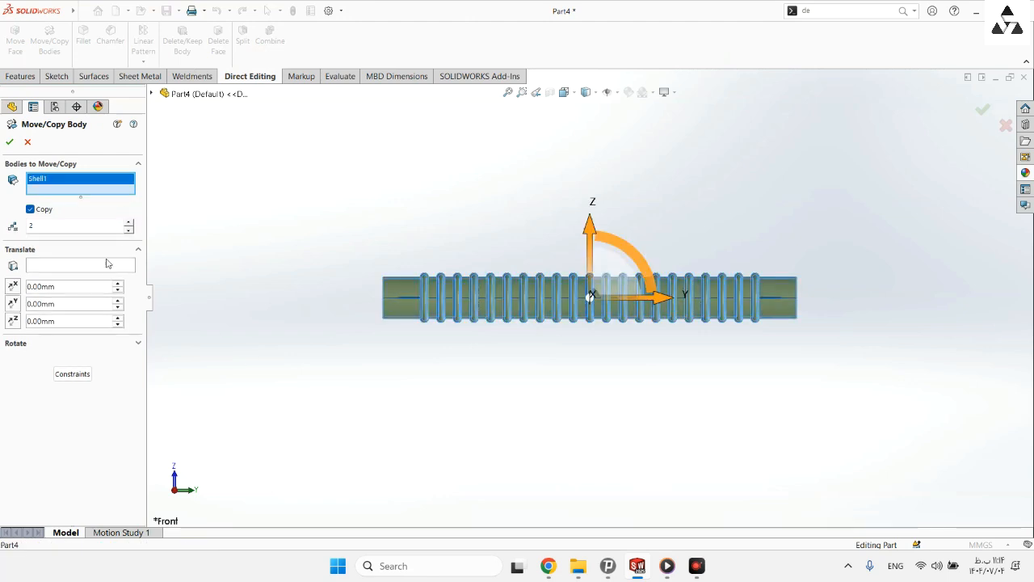
click(10, 141)
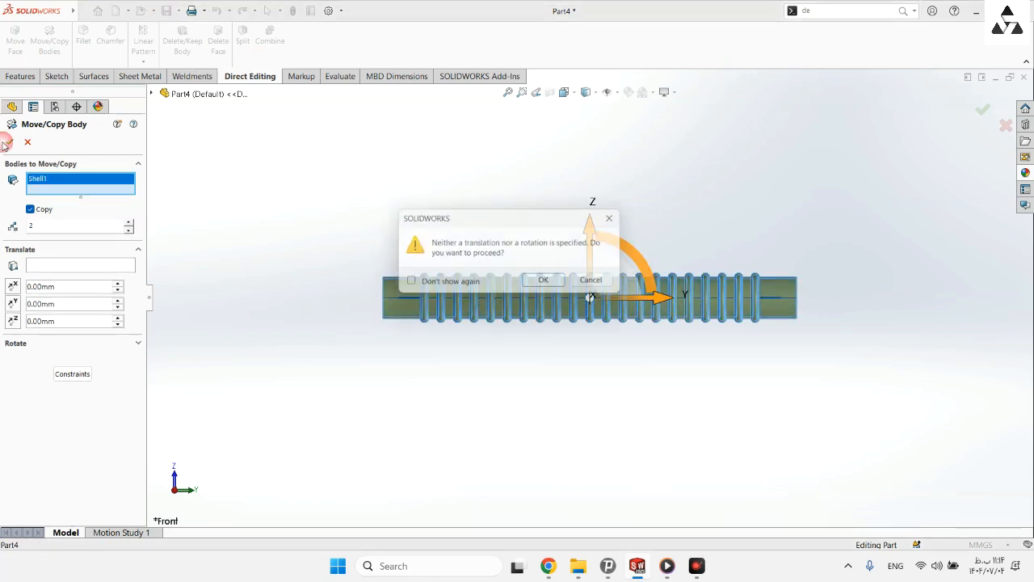
click(548, 284)
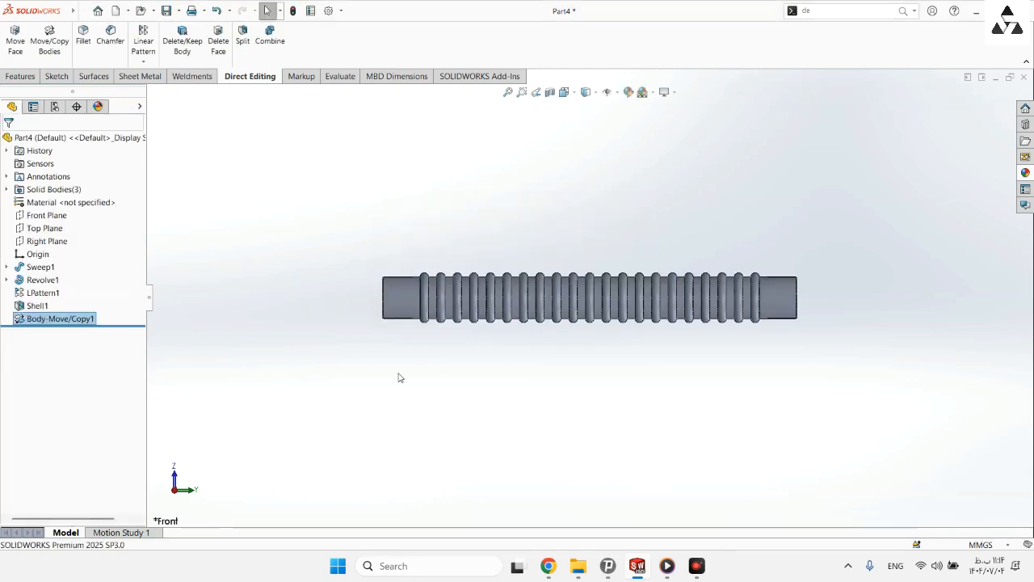
On the Top Plane, sketch a short vertical construction line below the tube's left end and a horizontal one about 105 mm long from its lower end
scroll(714, 373, down, 2)
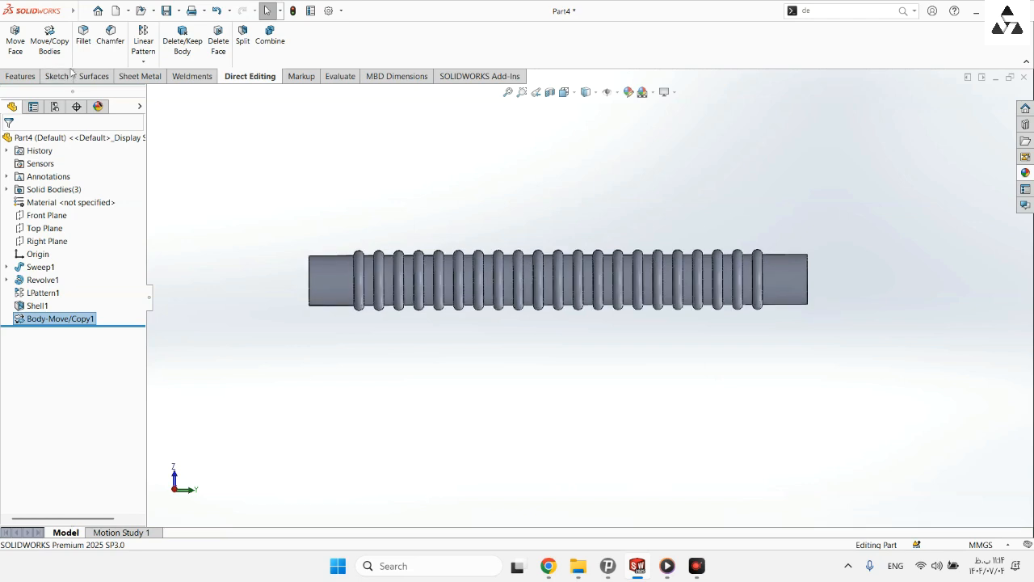
click(36, 229)
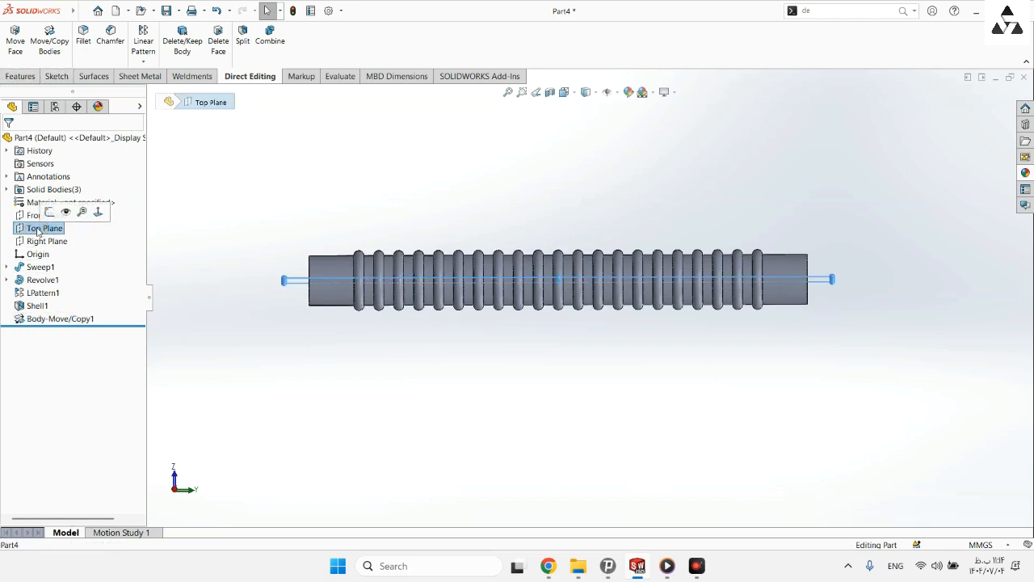
click(49, 212)
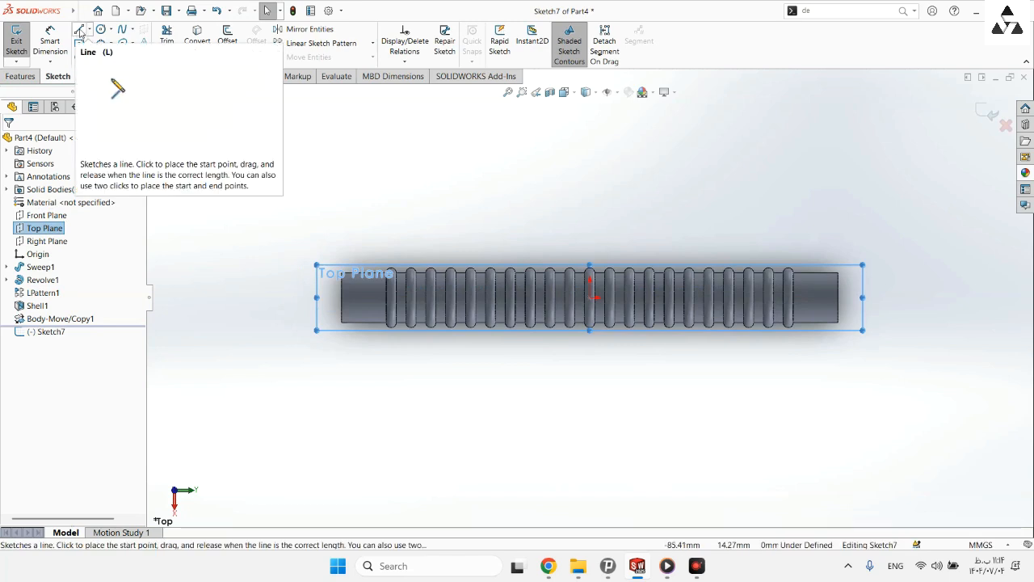
click(89, 30)
click(109, 53)
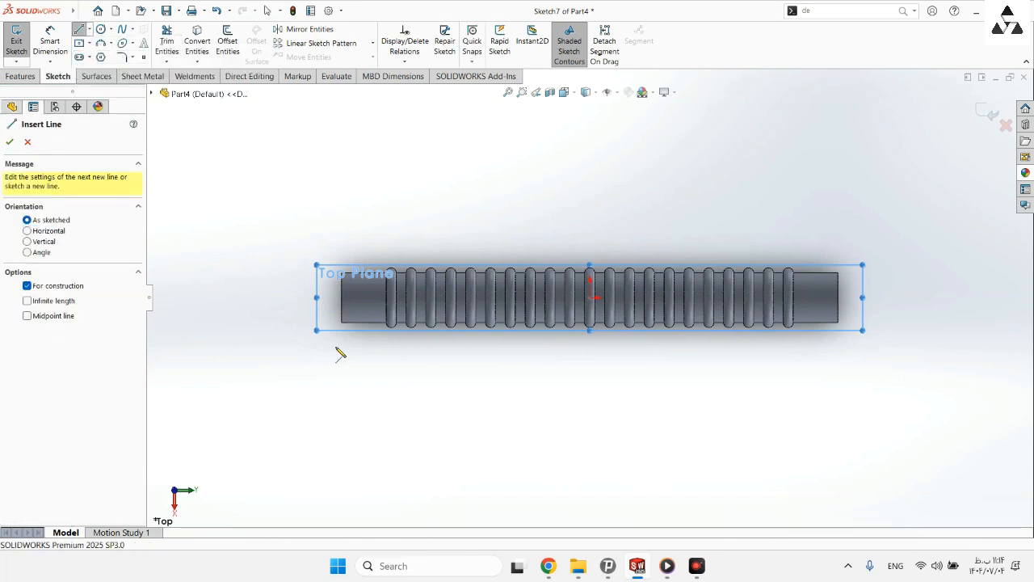
click(342, 297)
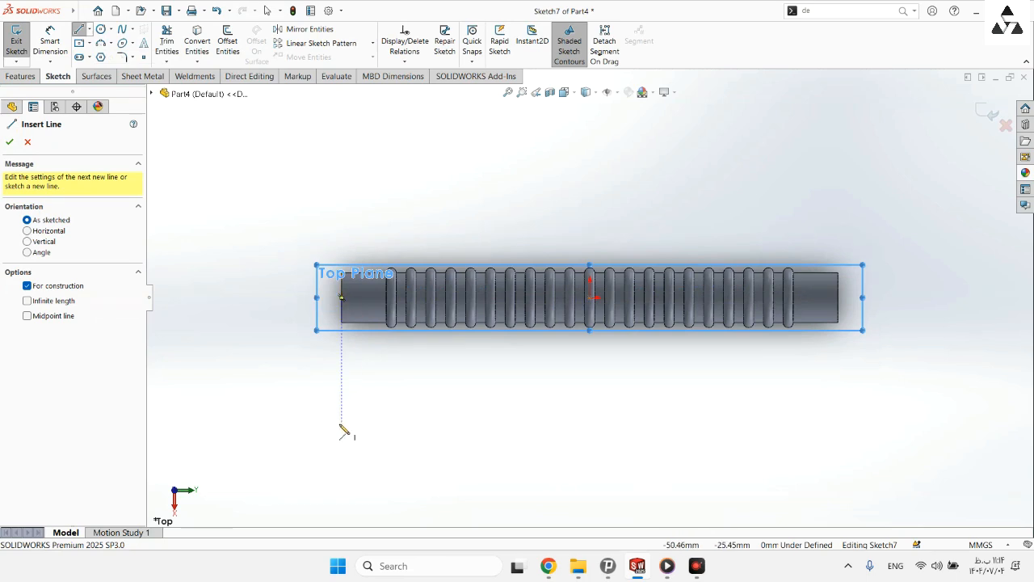
click(342, 483)
click(863, 483)
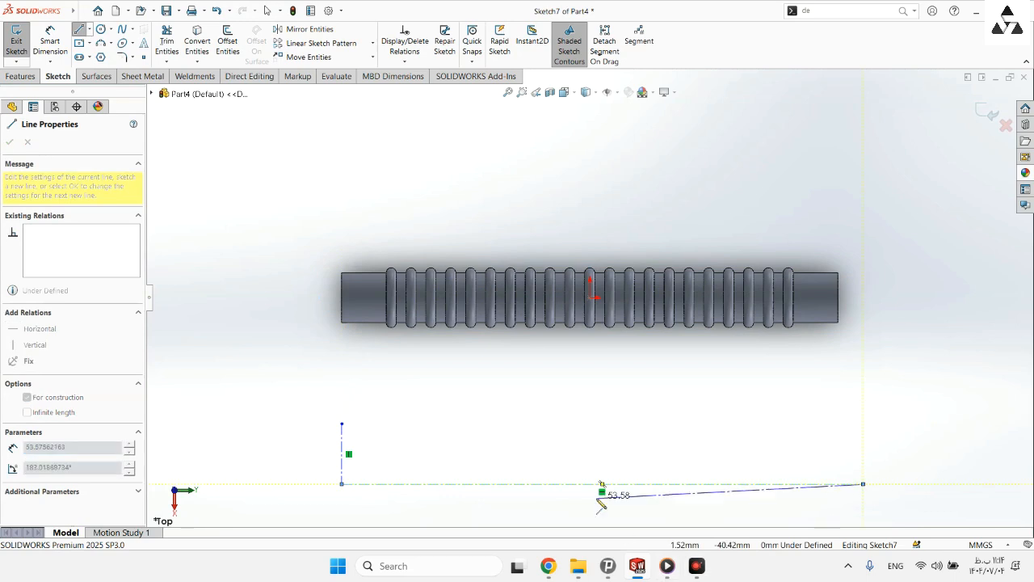
key(Escape)
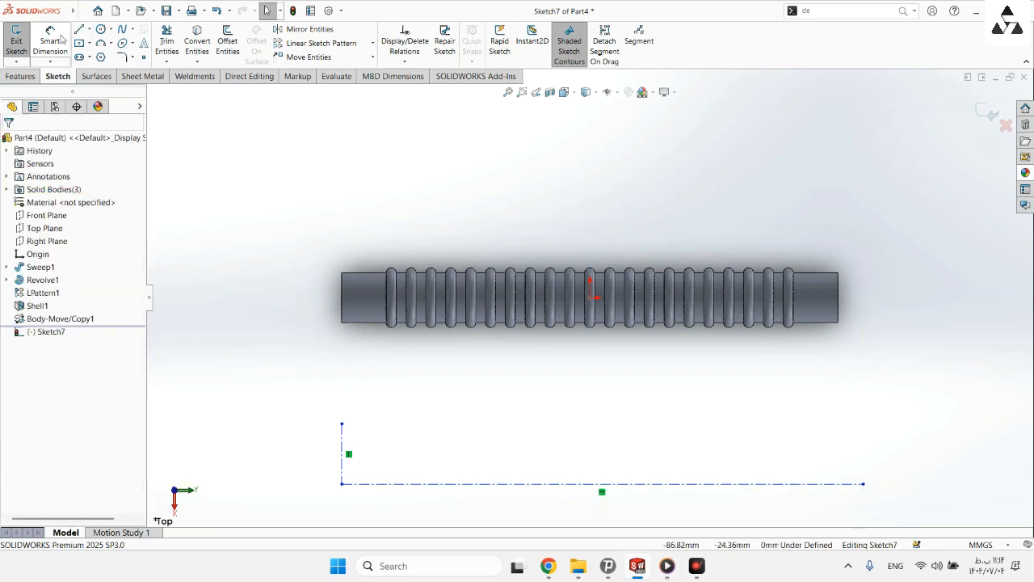
Draw a three-point arc about 109 mm long bulging toward the tube, joining both endpoints of the horizontal construction line
click(98, 44)
drag(342, 484, 862, 483)
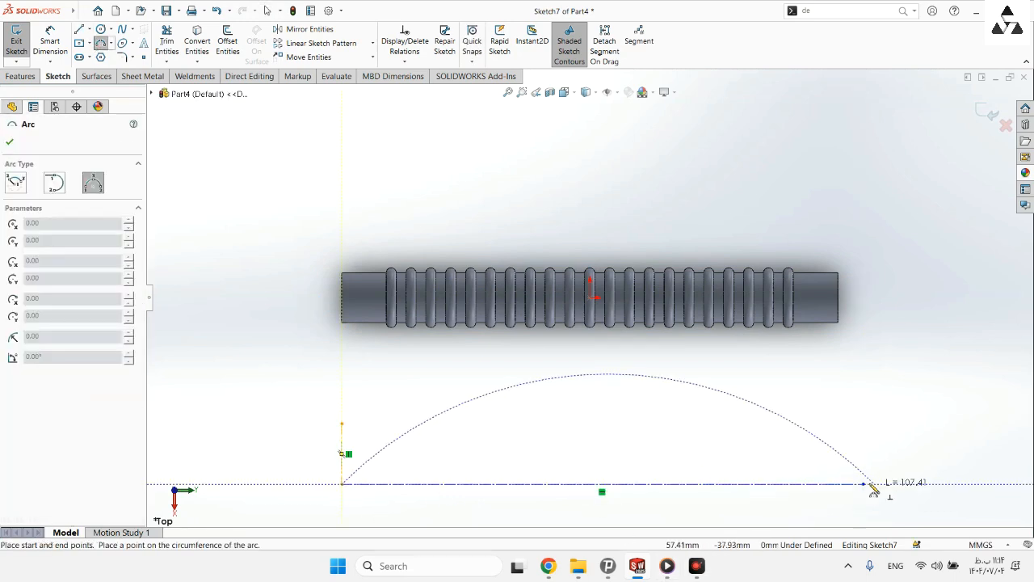
click(804, 458)
key(Escape)
Dimension the arc's length as 100 mm and place the dimension just above the arc
click(50, 42)
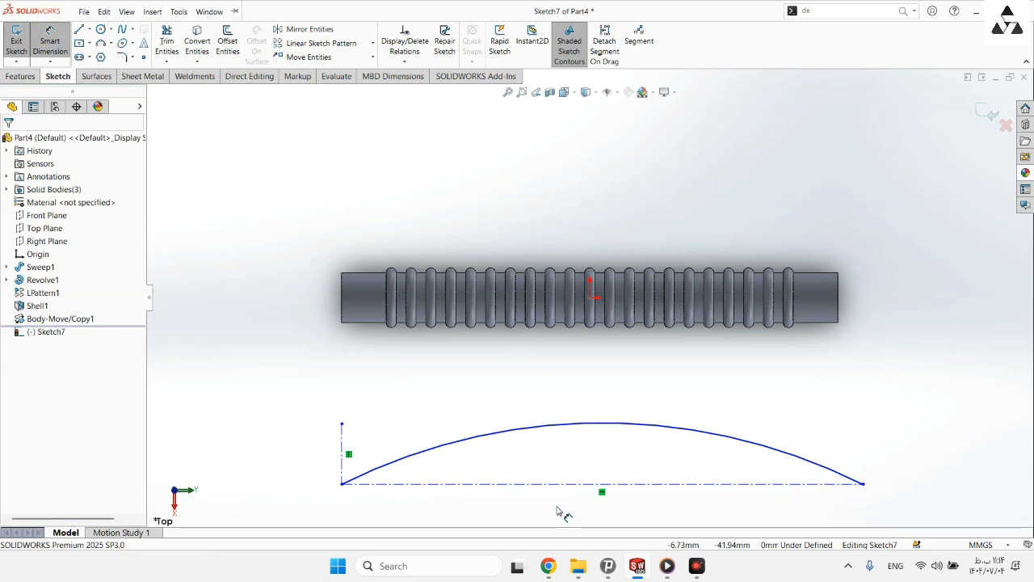
click(341, 483)
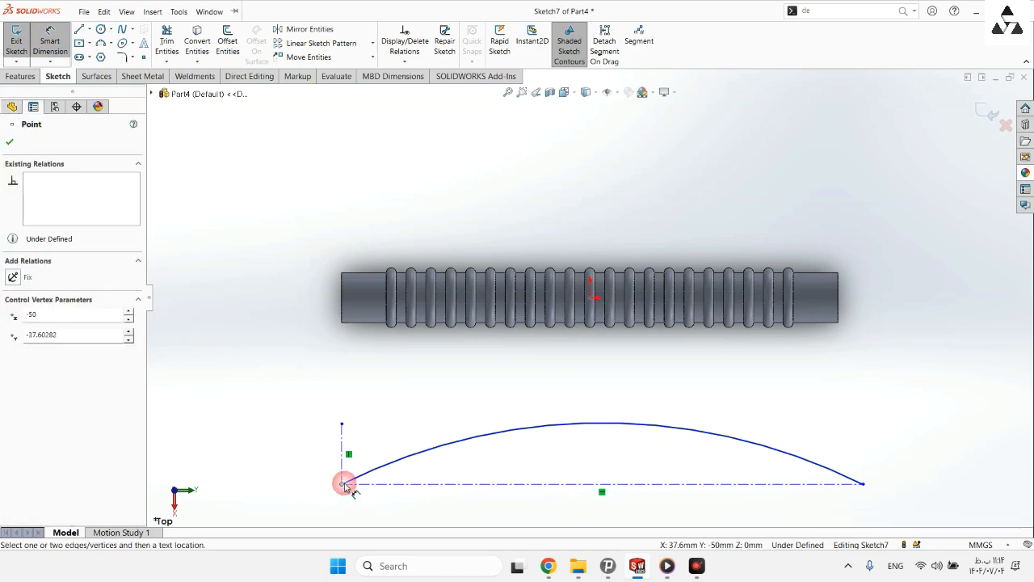
click(863, 483)
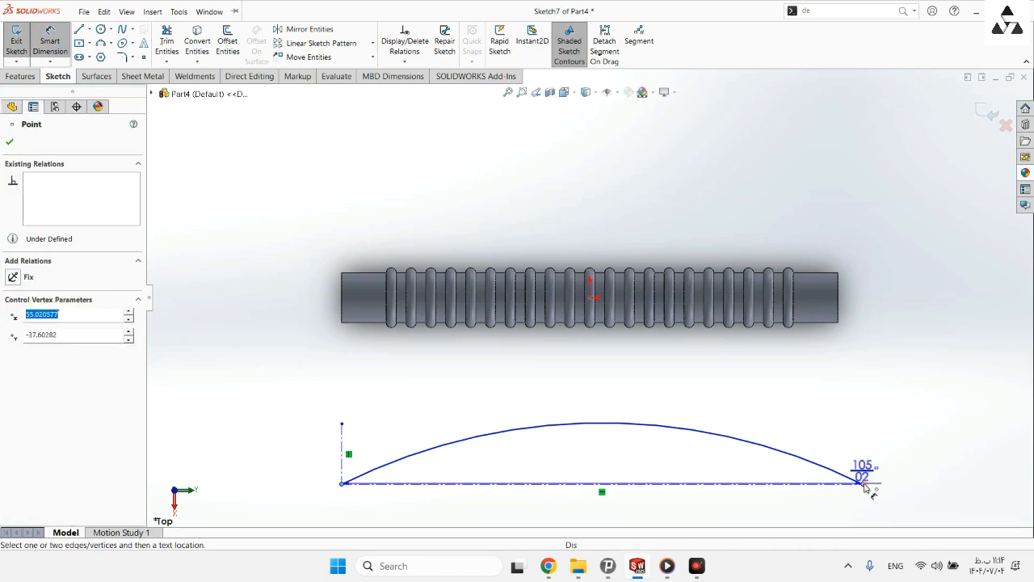
click(596, 422)
click(595, 399)
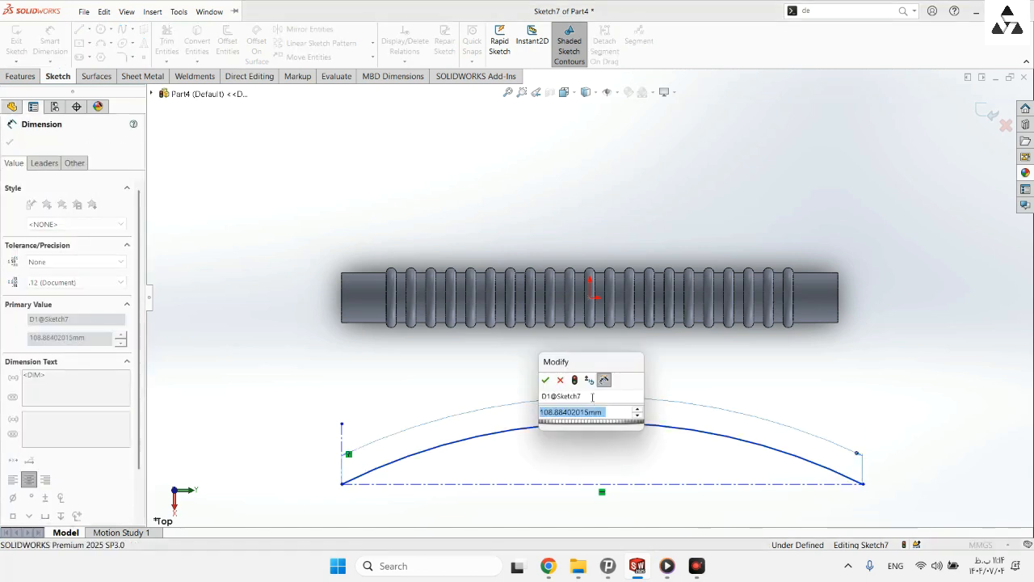
text(100)
key(Return)
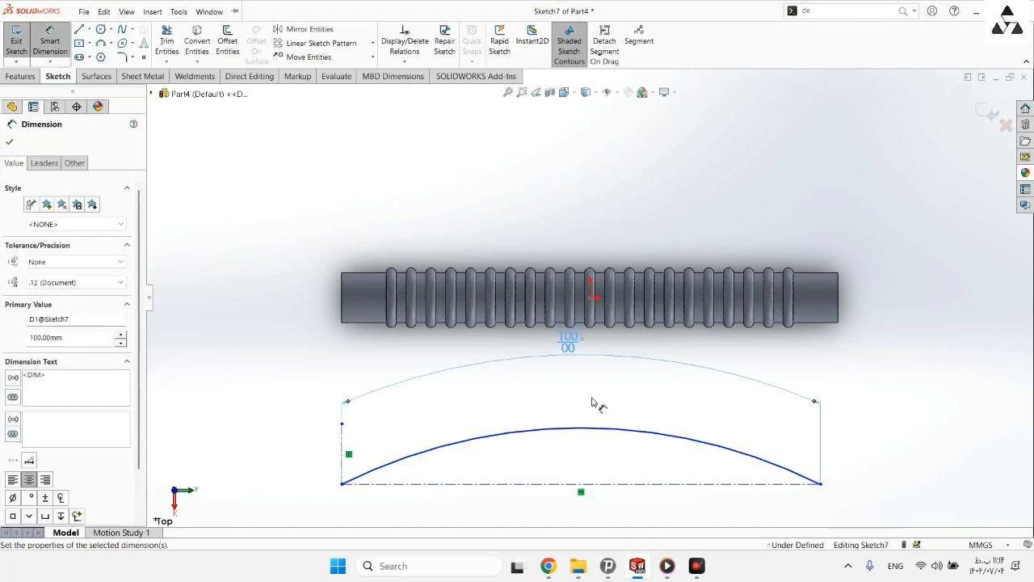
drag(570, 343, 590, 394)
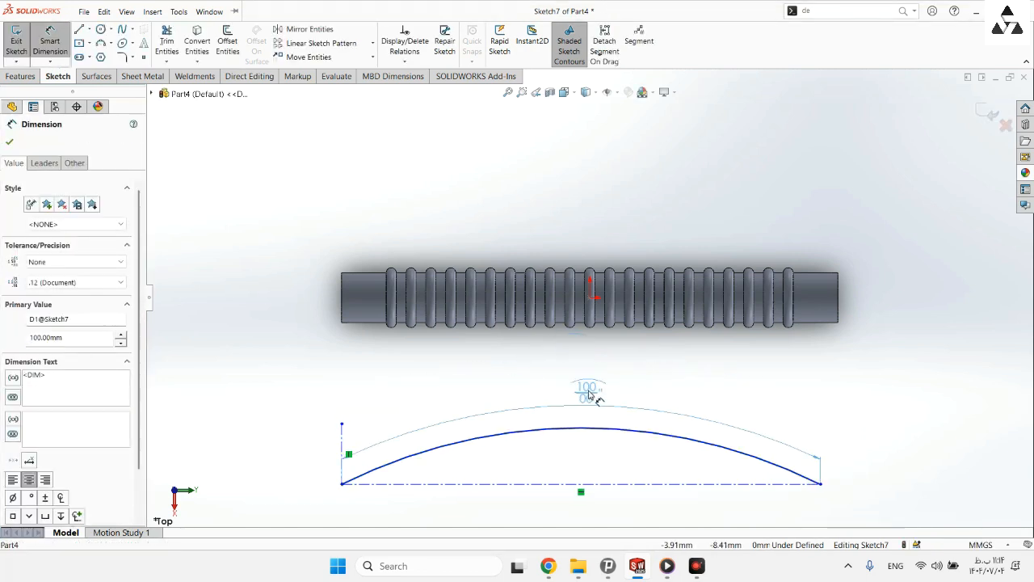
Dimension the arc's height above the horizontal construction line as 10 mm and move the arc-length dimension back above the arc
click(571, 430)
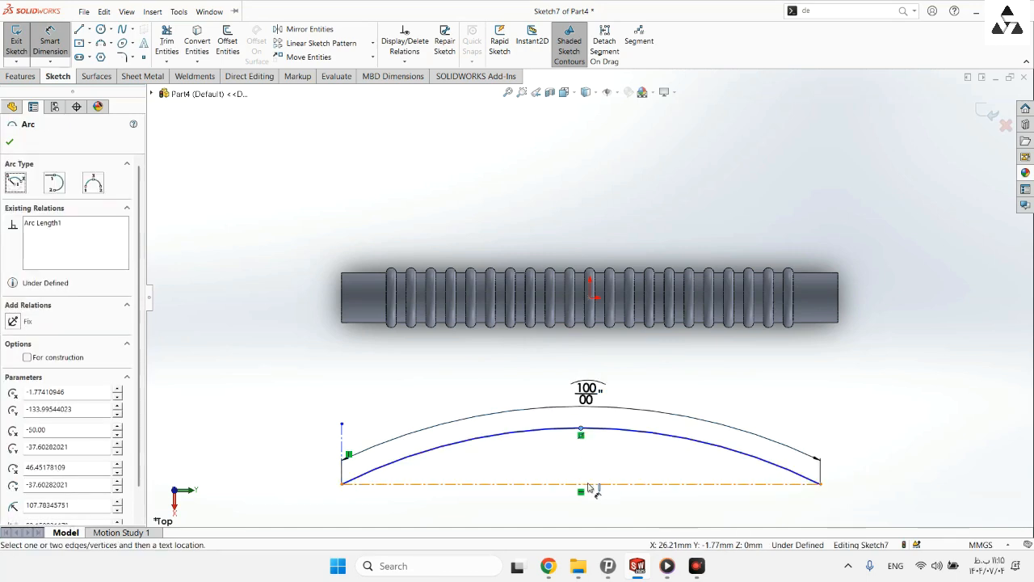
click(578, 482)
click(565, 467)
text(10)
key(Return)
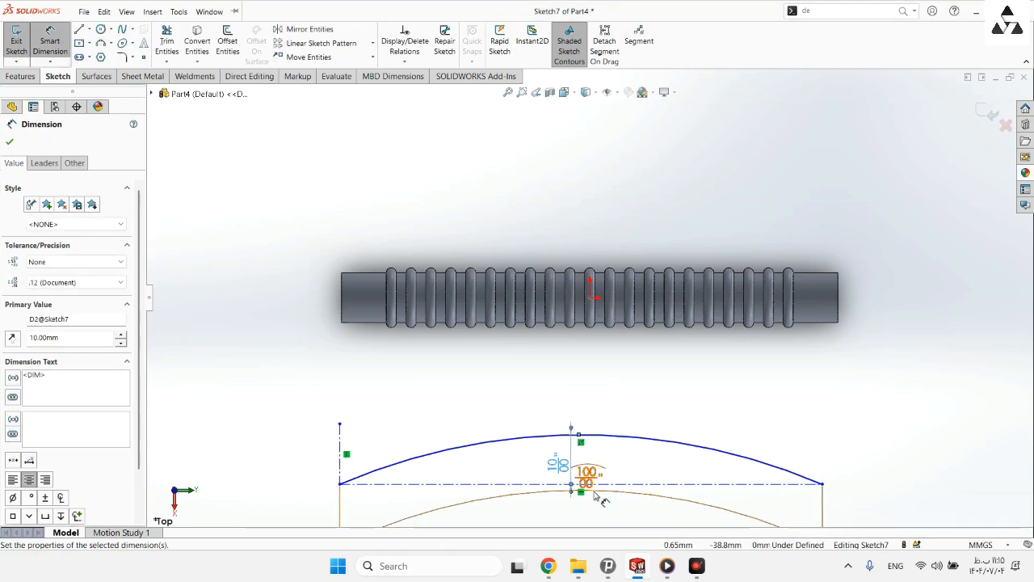
drag(588, 480, 579, 404)
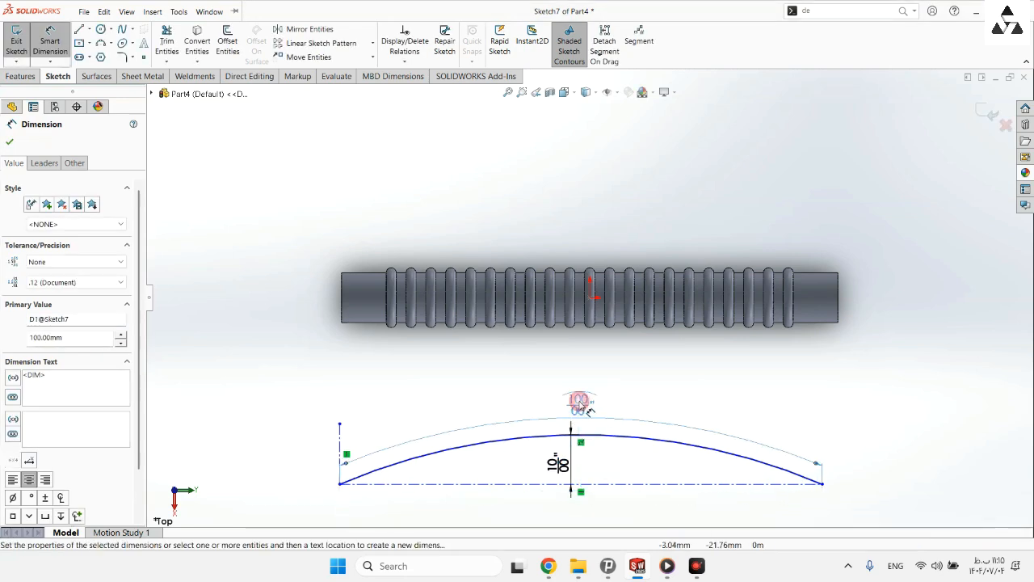
Move the 10 mm height dimension slightly closer to the arc's midpoint and finish dimensioning
drag(559, 464, 567, 467)
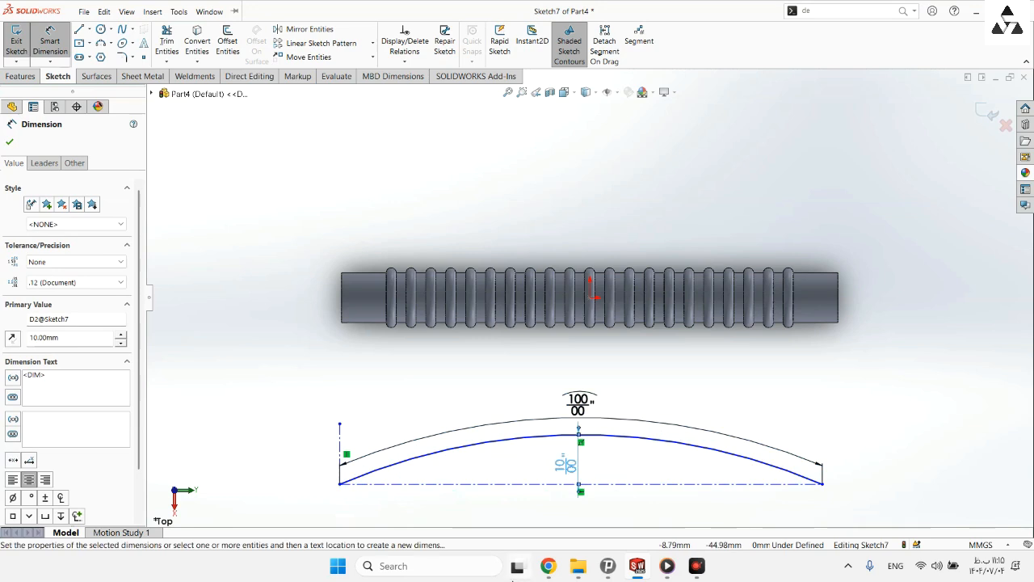
scroll(326, 484, up, 3)
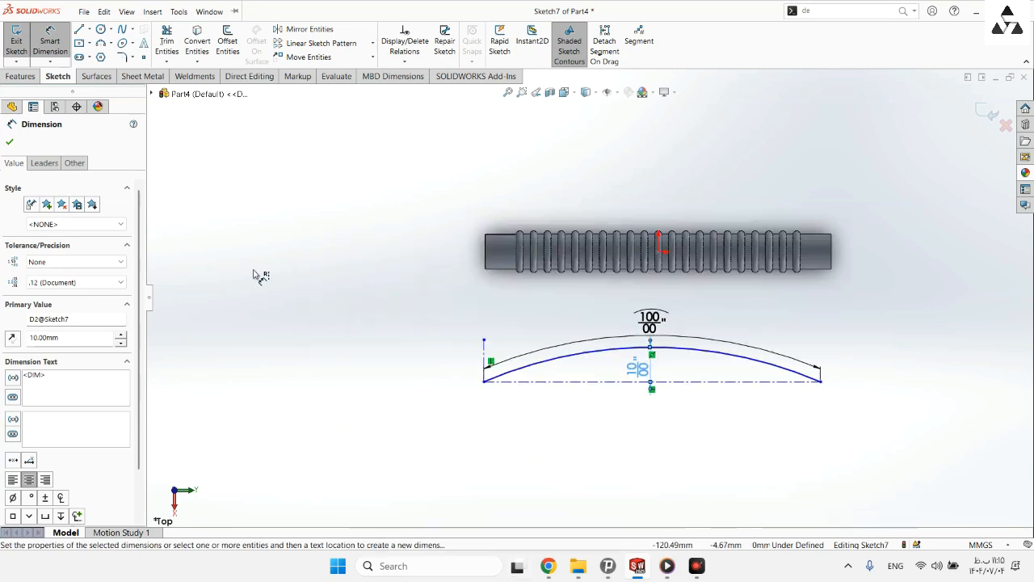
click(9, 141)
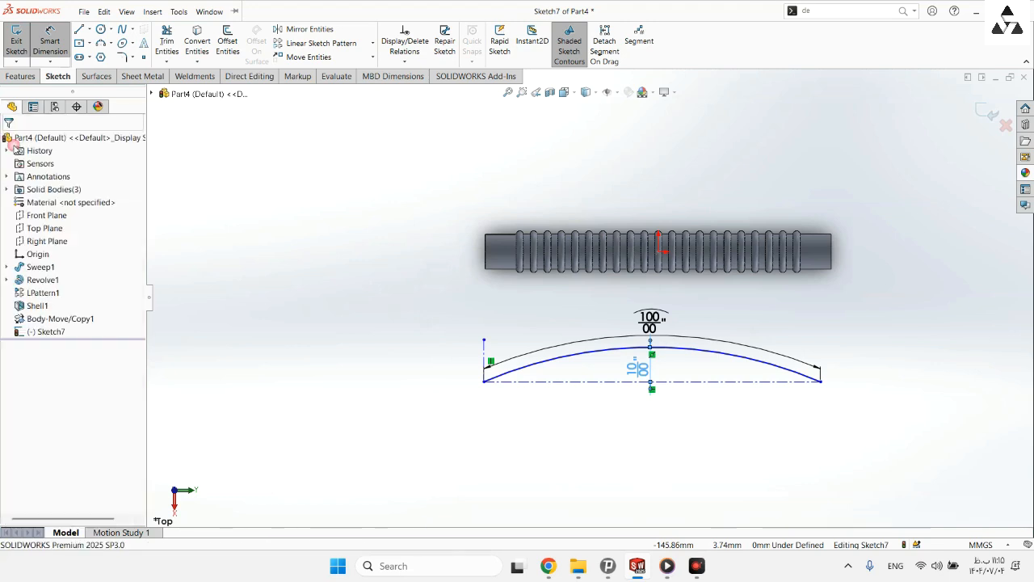
click(484, 381)
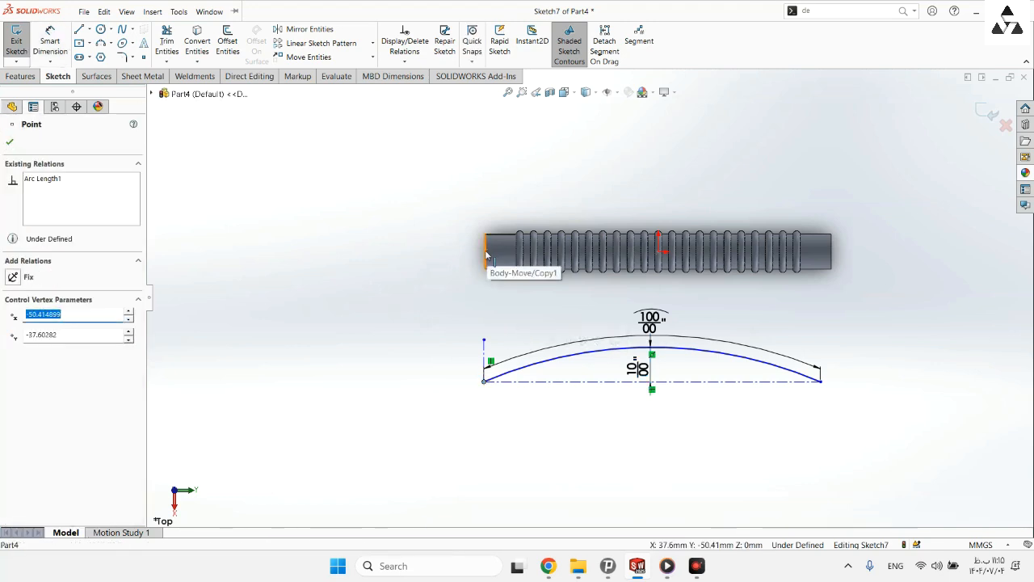
ctrl+click(486, 255)
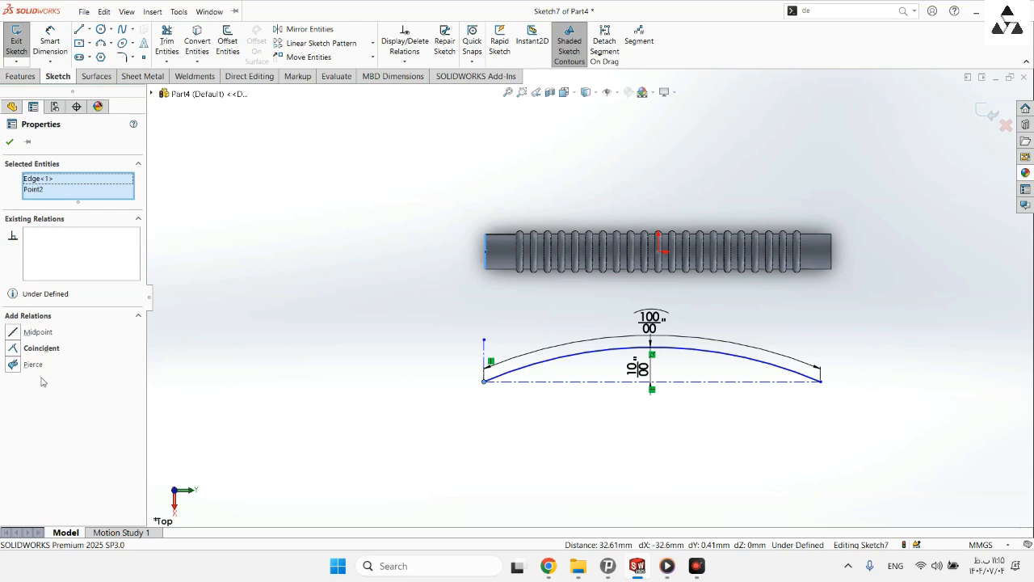
key(Escape)
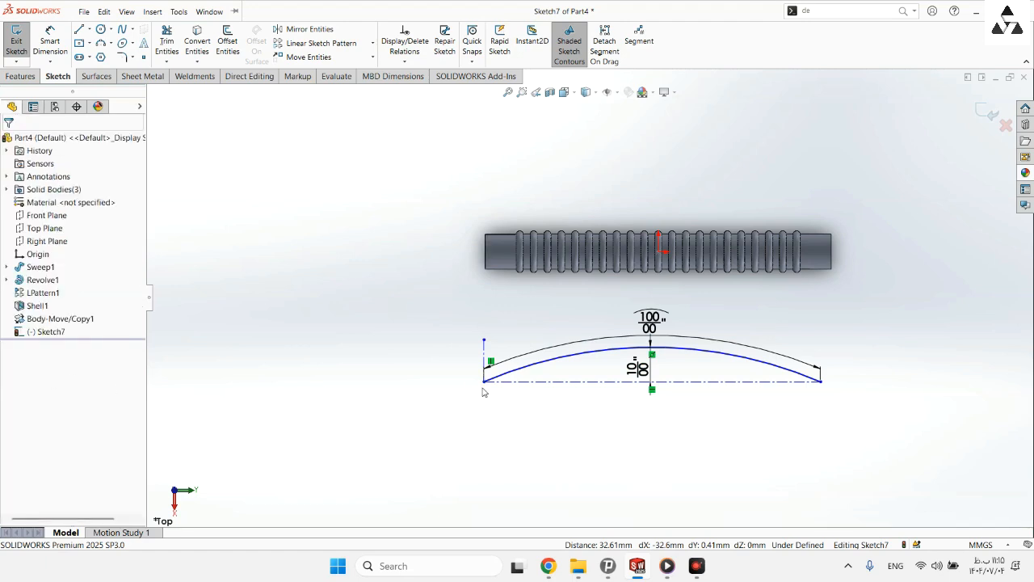
Add a Vertical relation between the arc's left endpoint and the lower corner of the tube's left end
click(485, 382)
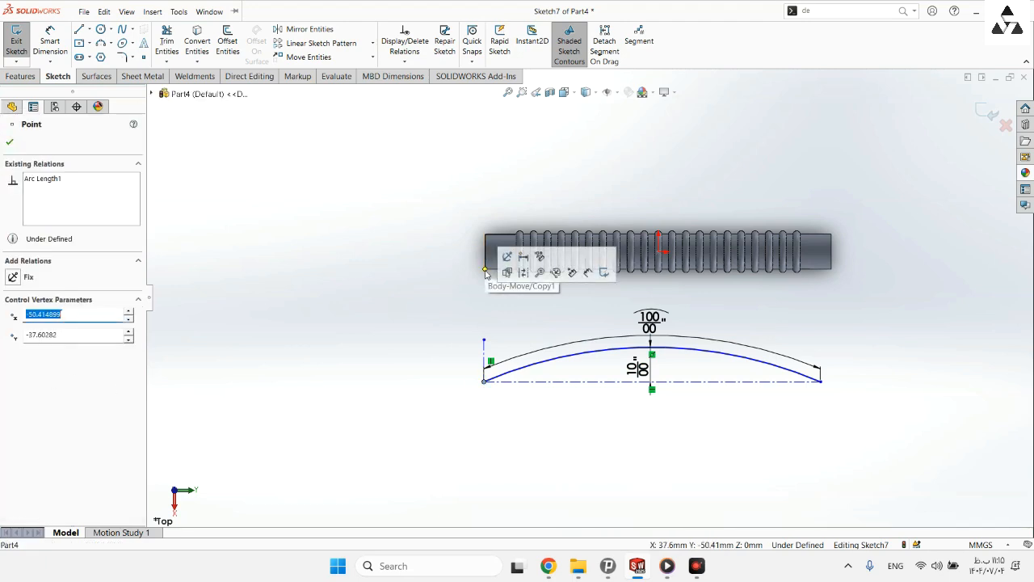
ctrl+click(485, 270)
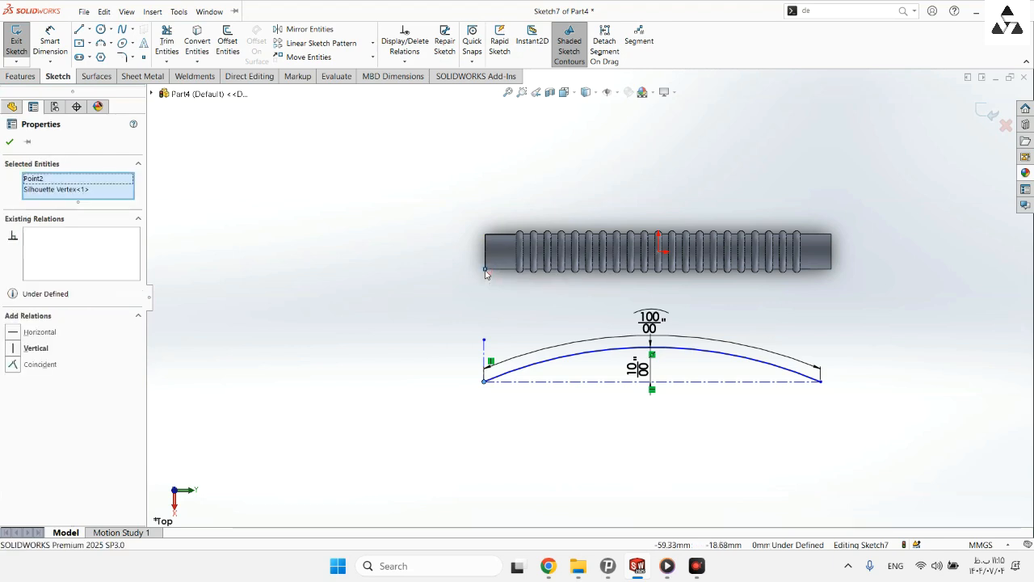
click(13, 349)
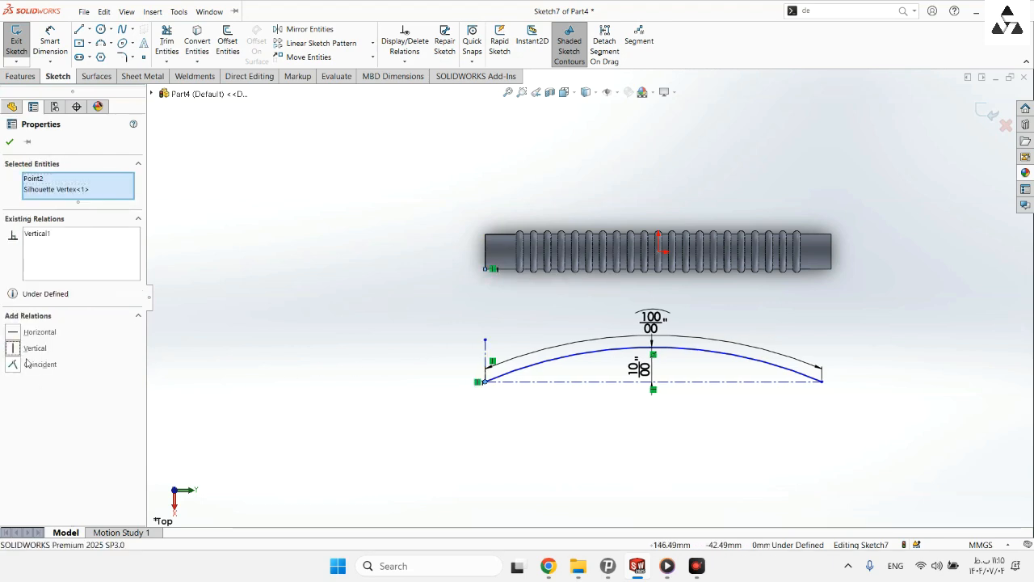
click(8, 143)
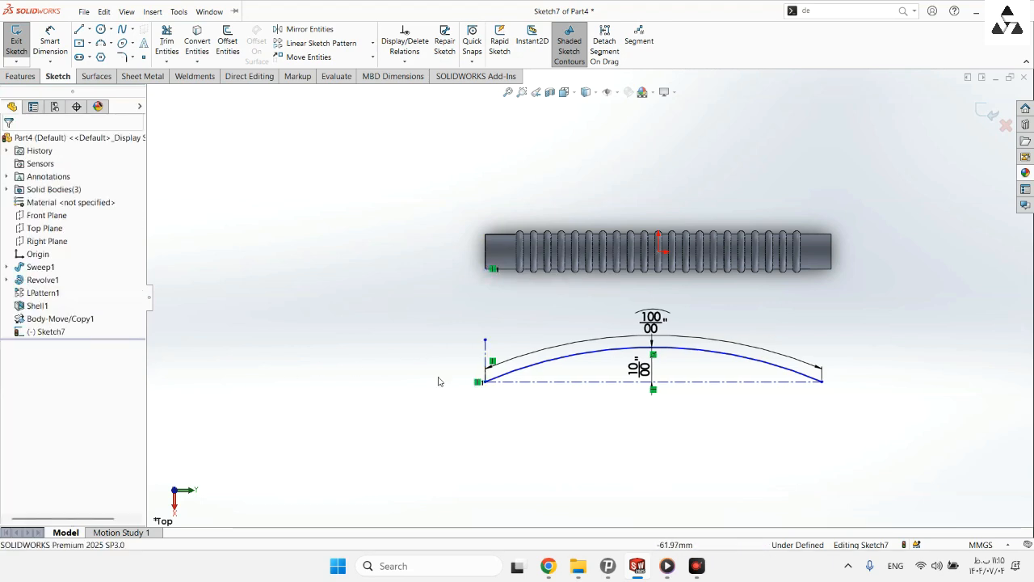
Sketch a horizontal line below the arc, starting beneath its left end, and continue it with a short line sloping up to the right
click(80, 31)
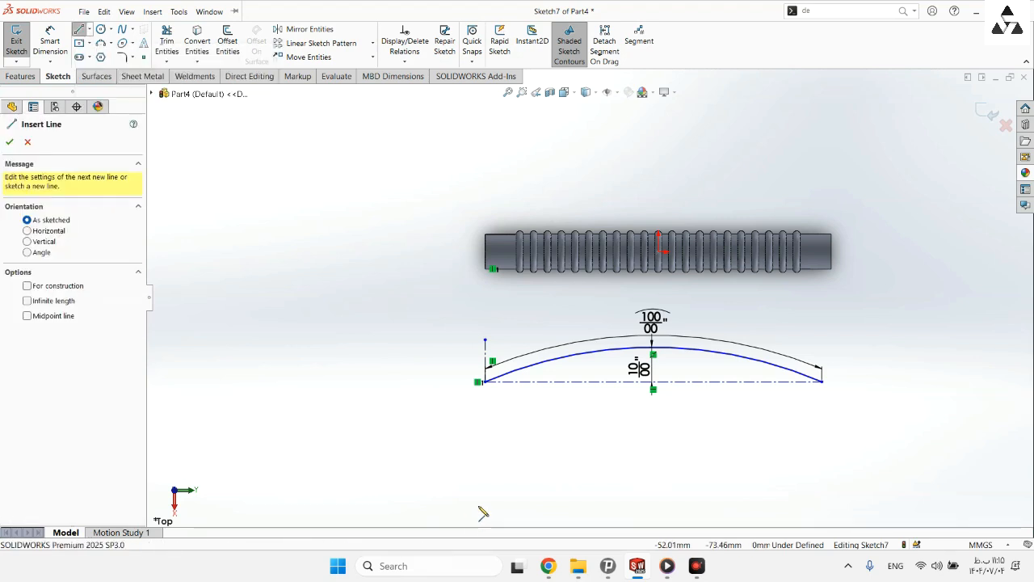
scroll(534, 436, up, 2)
click(517, 433)
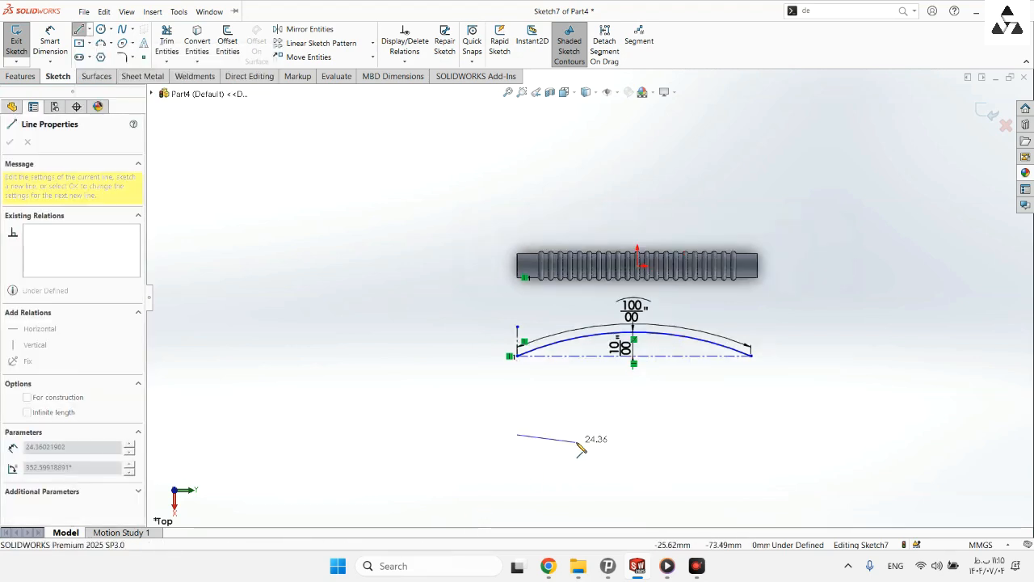
click(593, 433)
click(624, 410)
click(750, 410)
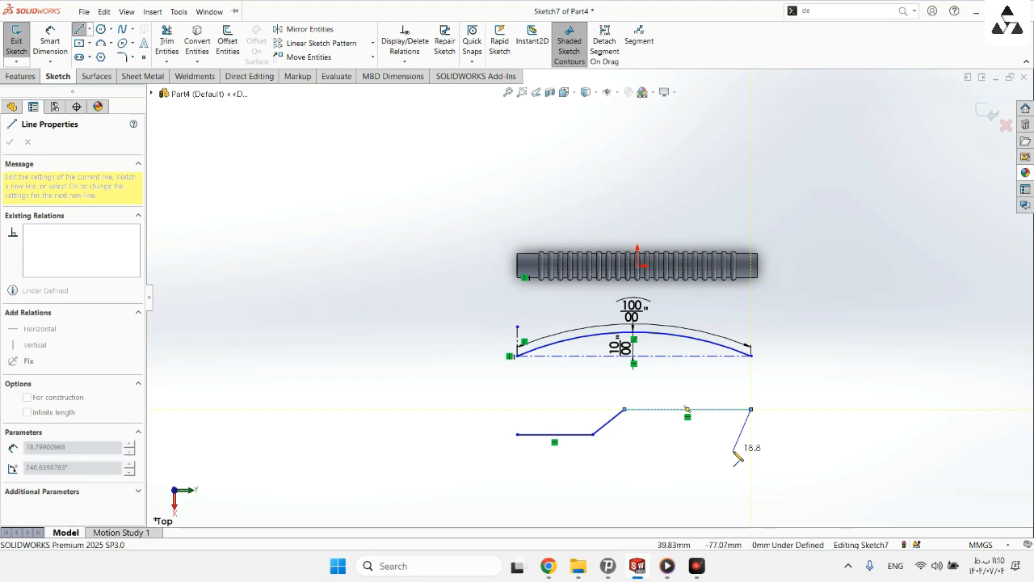
key(Escape)
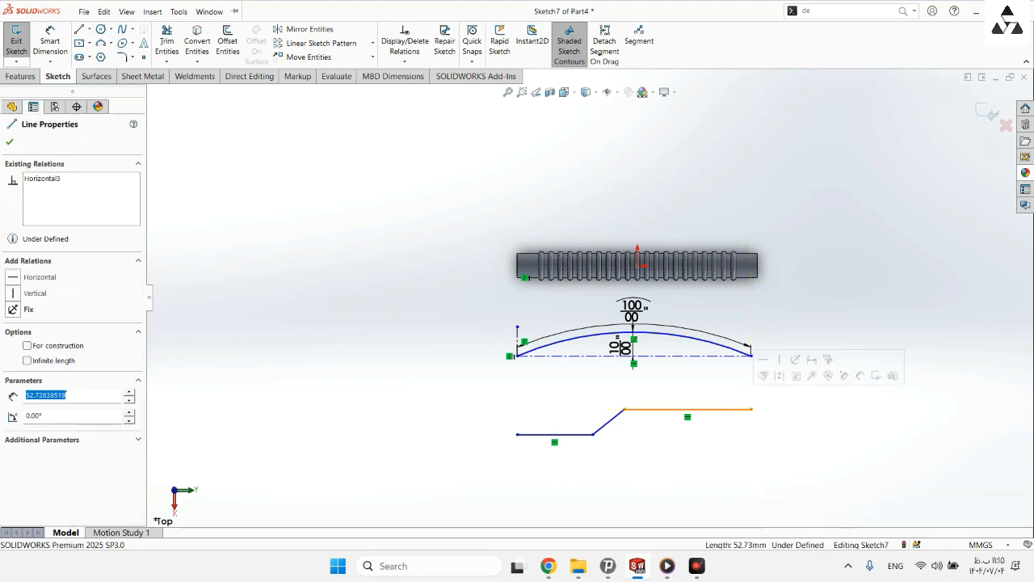
key(Delete)
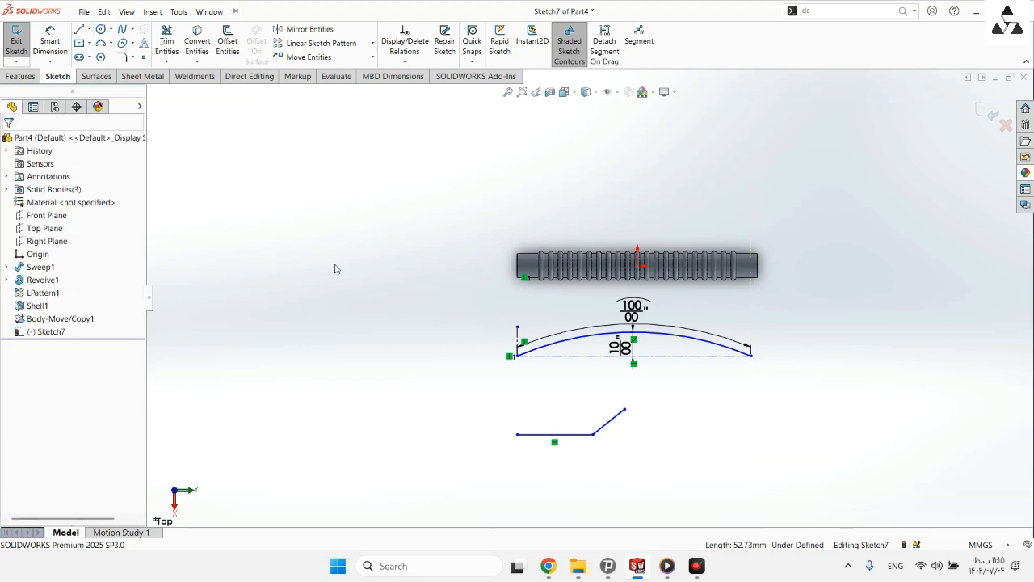
Draw a horizontal line to the right from the sloped line's upper end, stopping short of the arc's right end
click(78, 28)
click(625, 409)
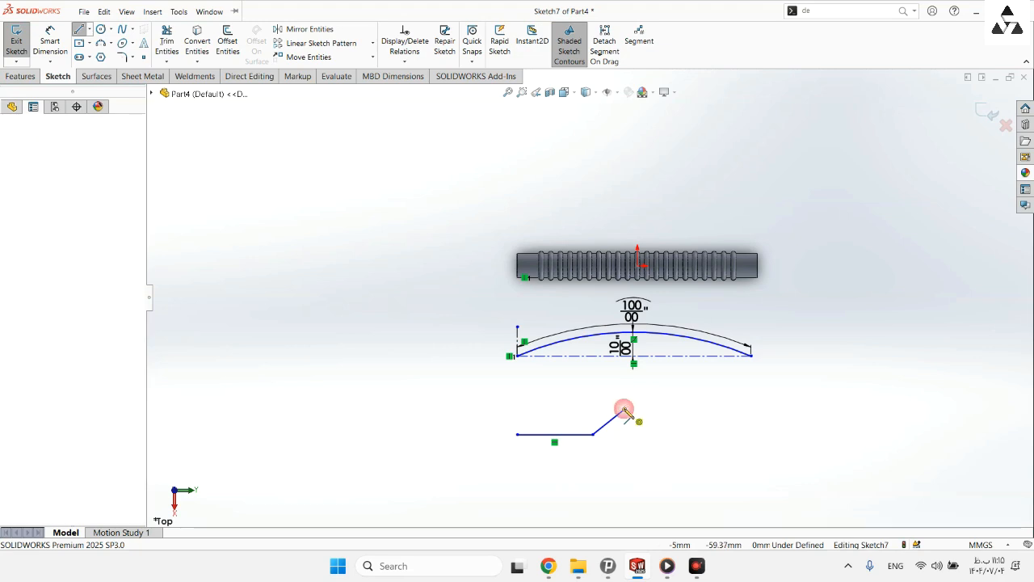
click(709, 410)
key(Escape)
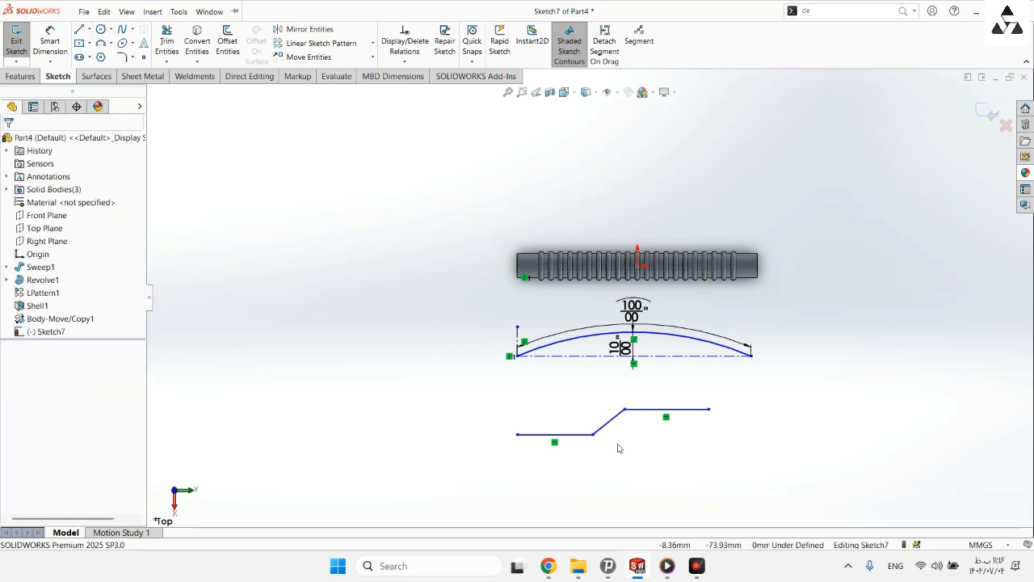
Round both corners of the stepped profile with 10 mm sketch fillets
scroll(622, 418, down, 4)
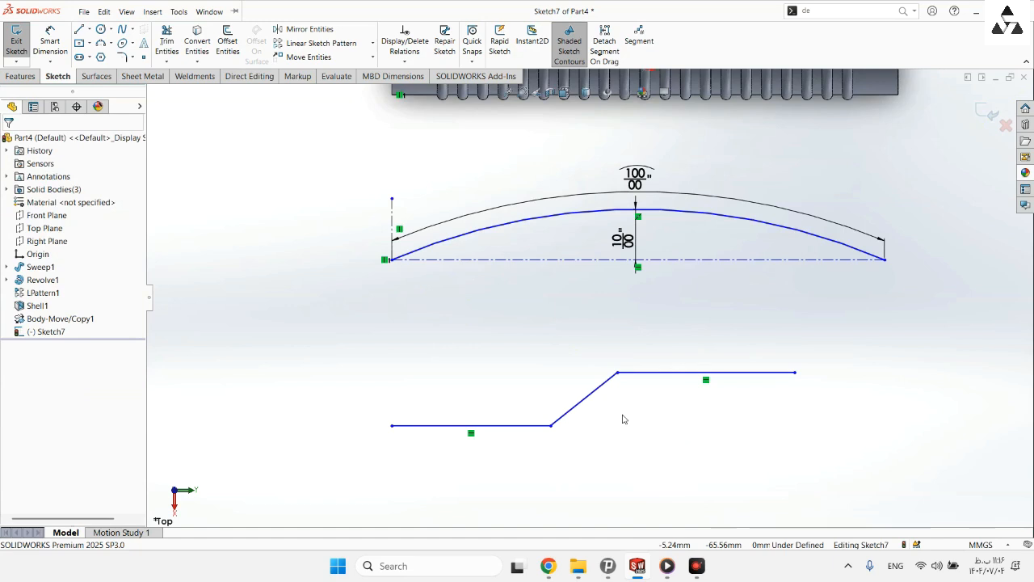
click(122, 57)
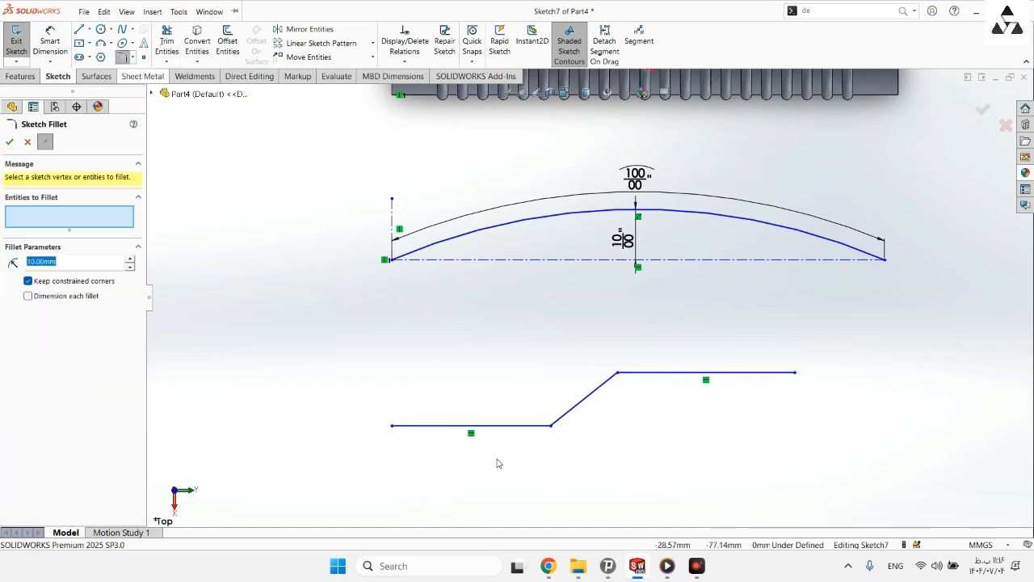
click(551, 425)
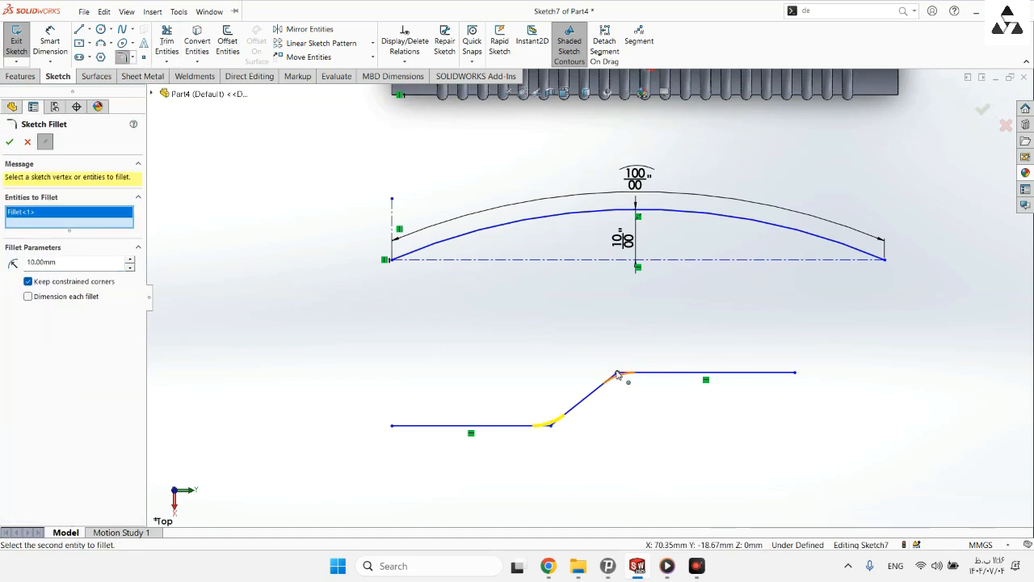
click(617, 374)
key(Return)
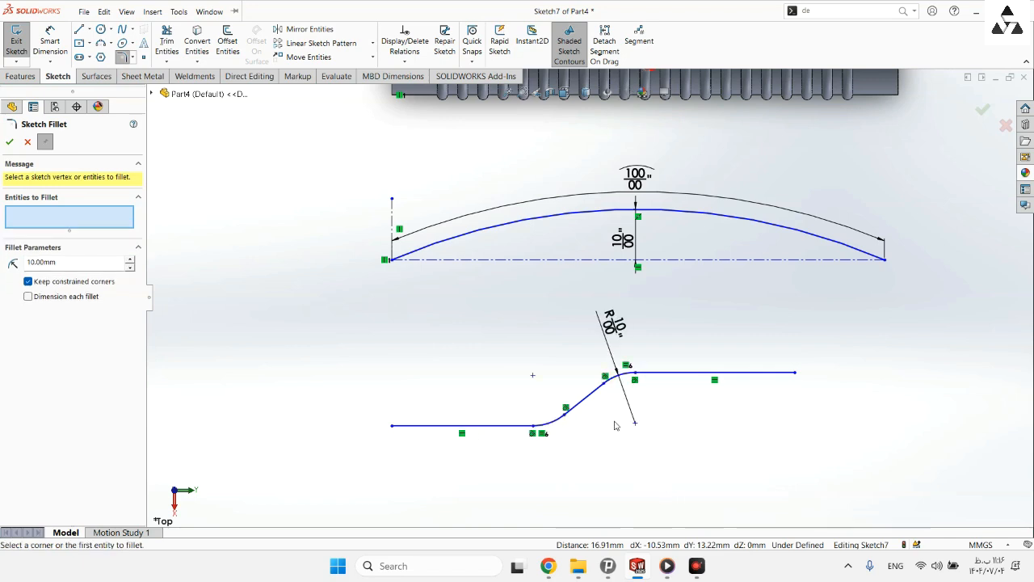
Dimension the vertical distance between the stepped profile's two horizontal lines as 20 mm
click(50, 45)
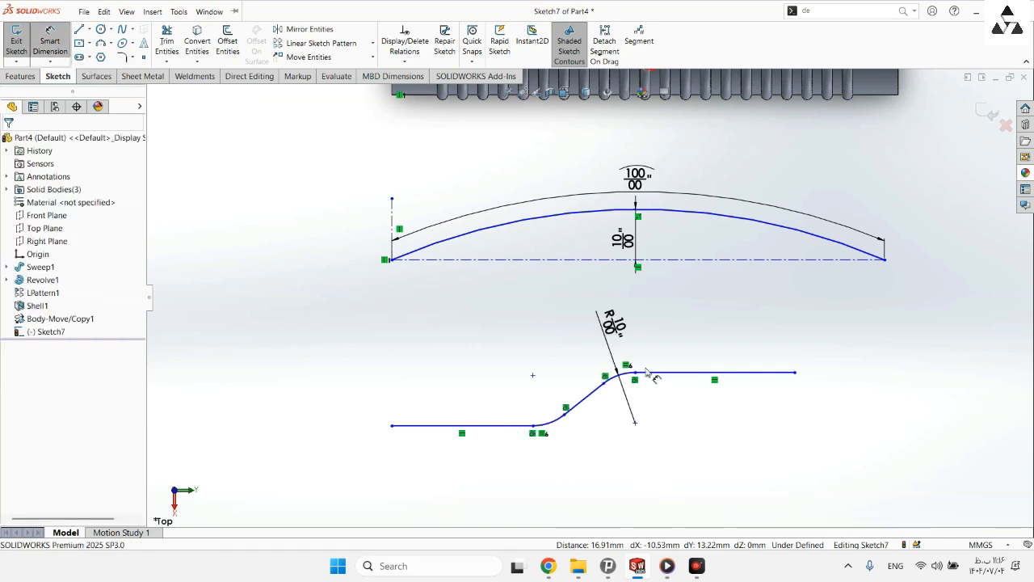
click(671, 374)
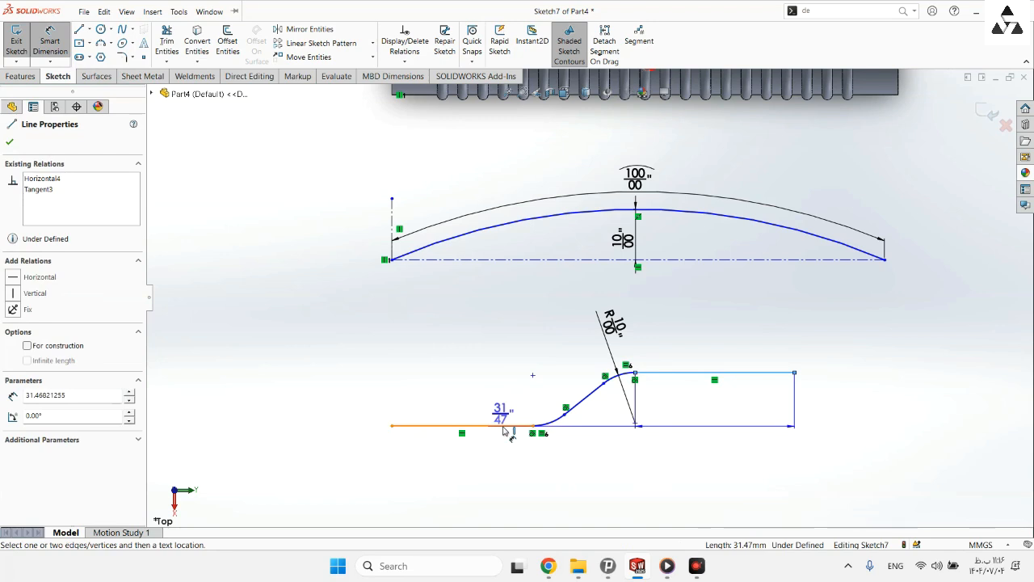
click(501, 425)
click(719, 412)
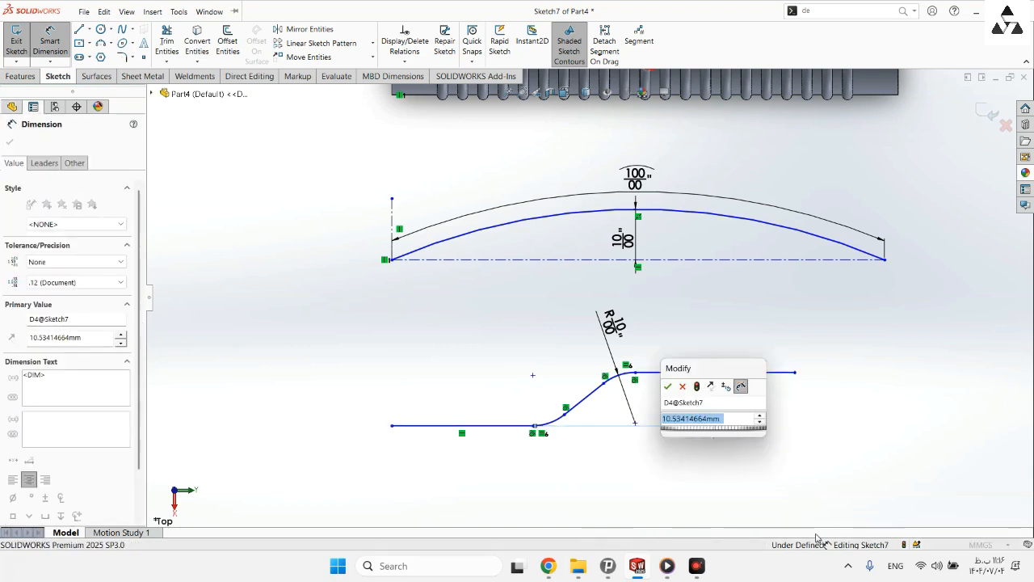
text(20)
key(Return)
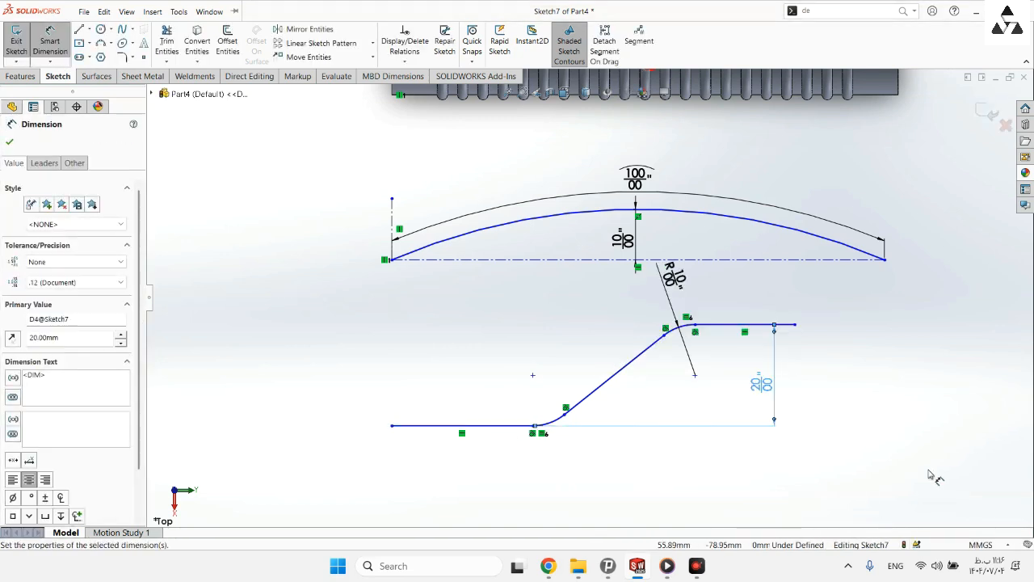
click(10, 143)
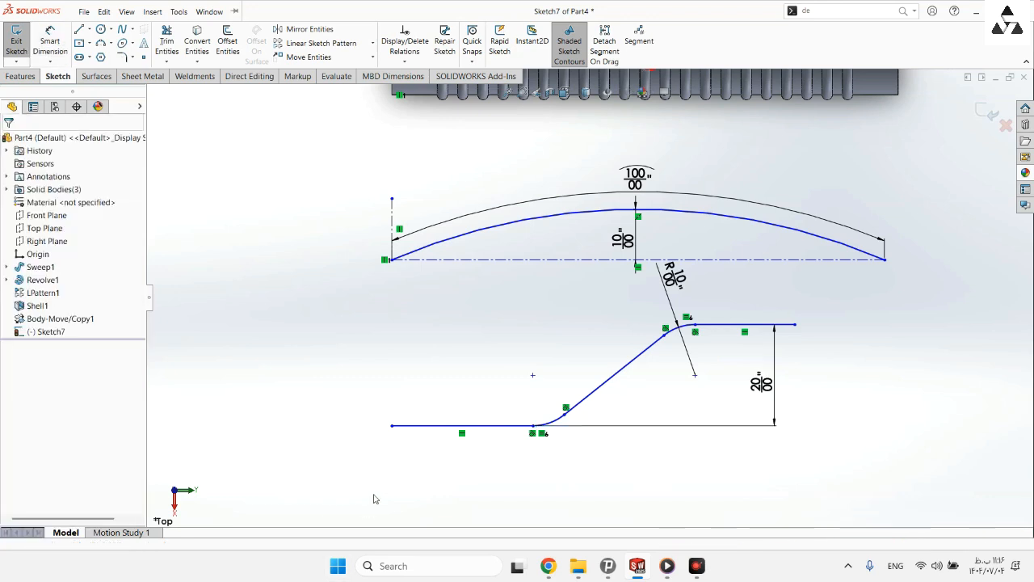
Make the two horizontal lines of the stepped profile equal in length
click(428, 425)
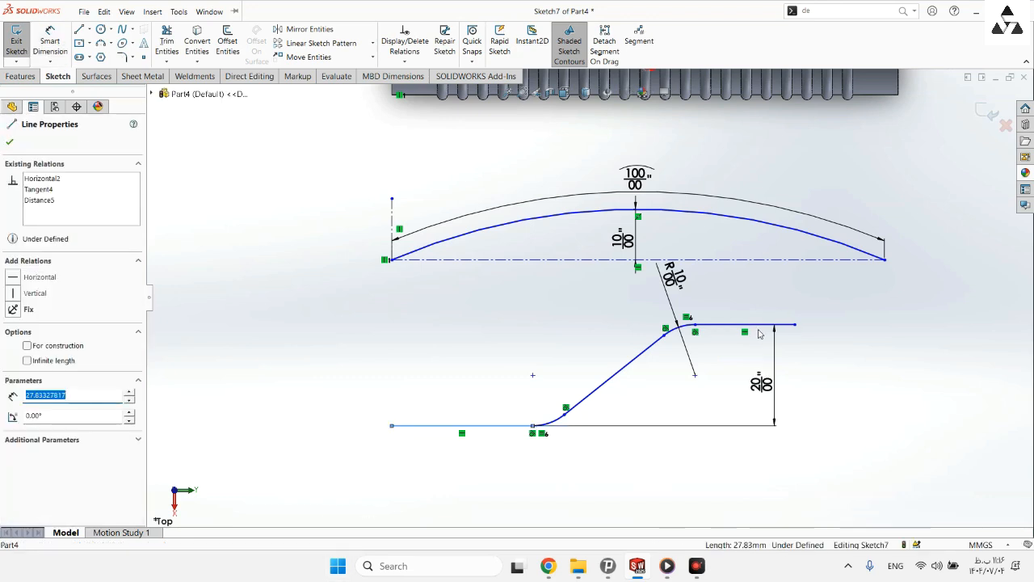
ctrl+click(759, 325)
click(13, 412)
click(10, 142)
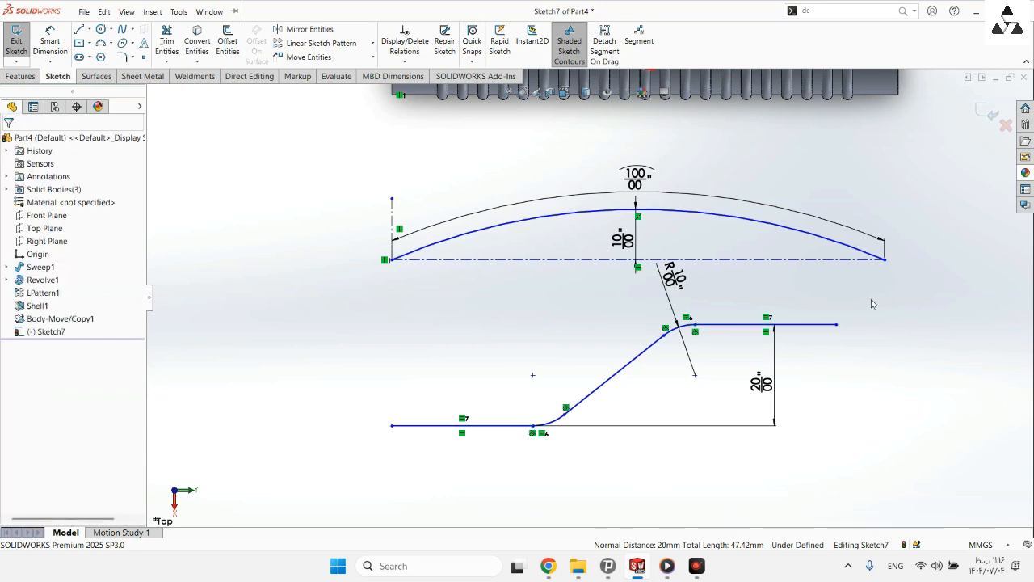
Select the stepped profile's lines and arcs without any dimension and combine them into one path with Make Path
drag(873, 297, 367, 470)
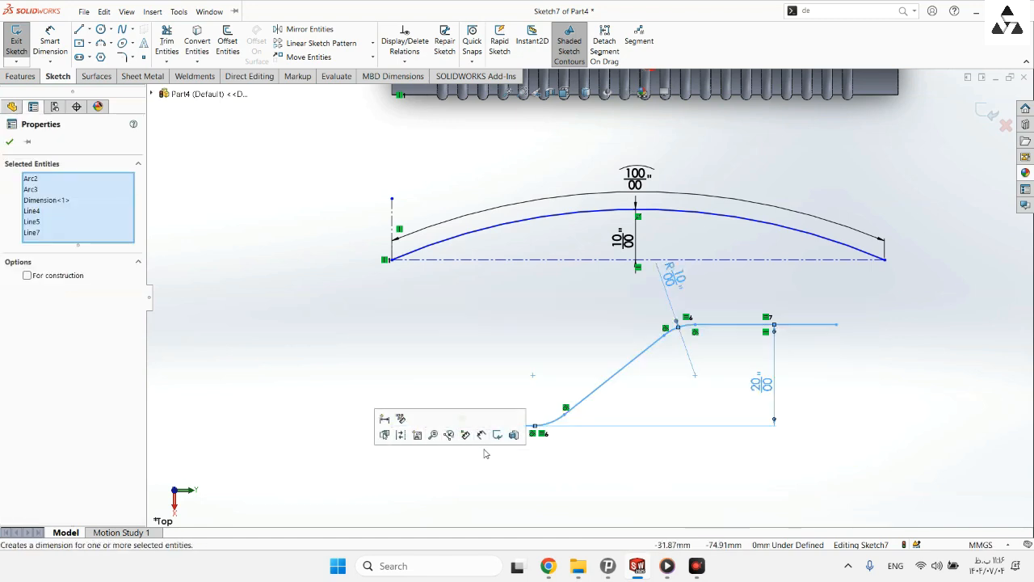
right_click(597, 394)
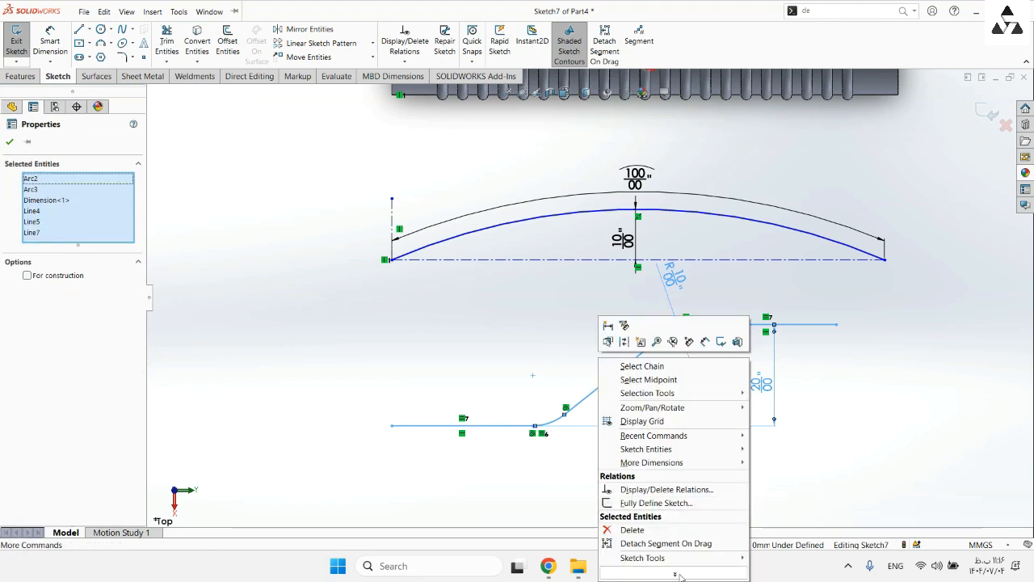
mouse_move(685, 563)
click(39, 354)
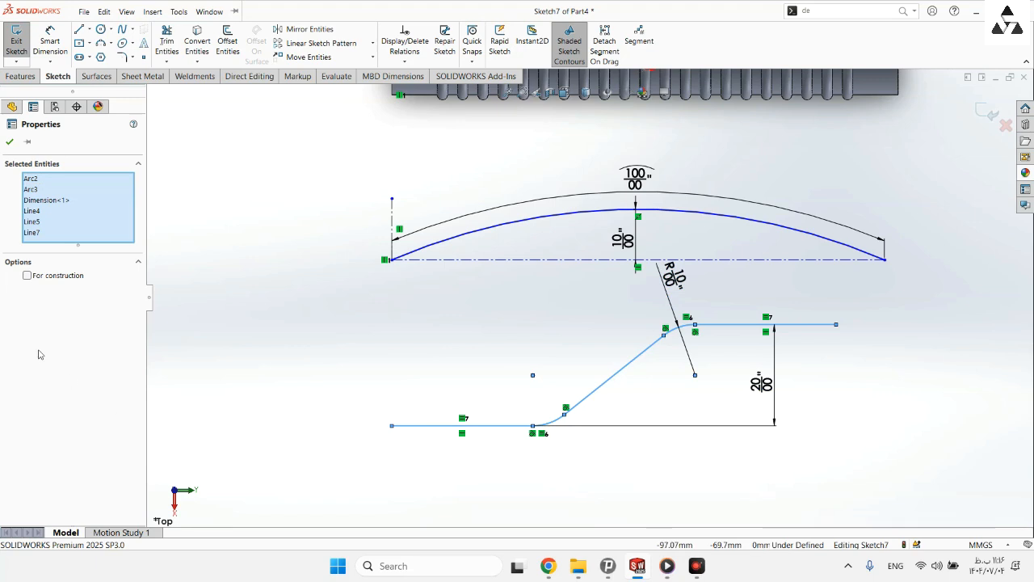
click(62, 200)
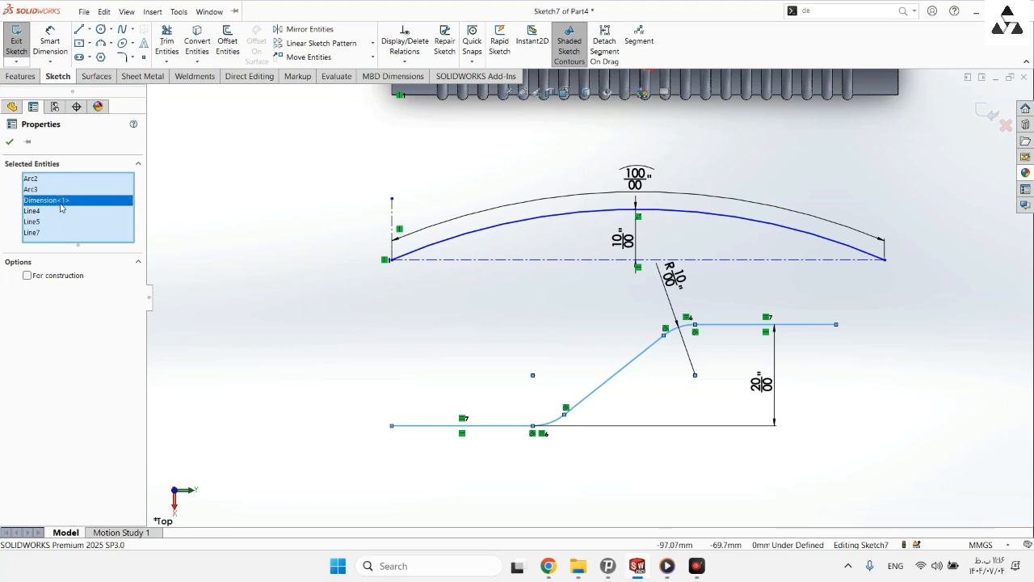
right_click(62, 202)
click(71, 226)
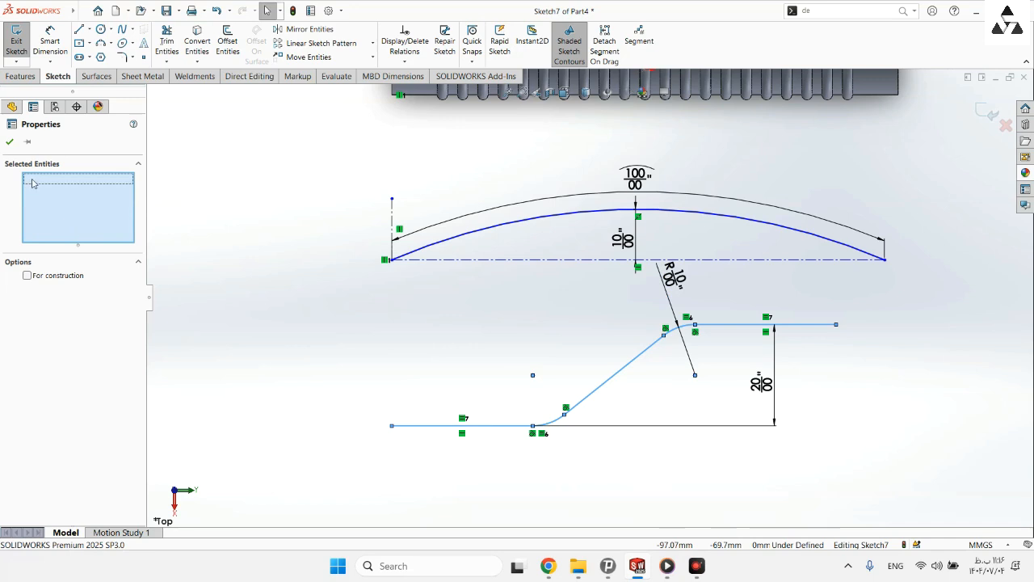
double_click(482, 425)
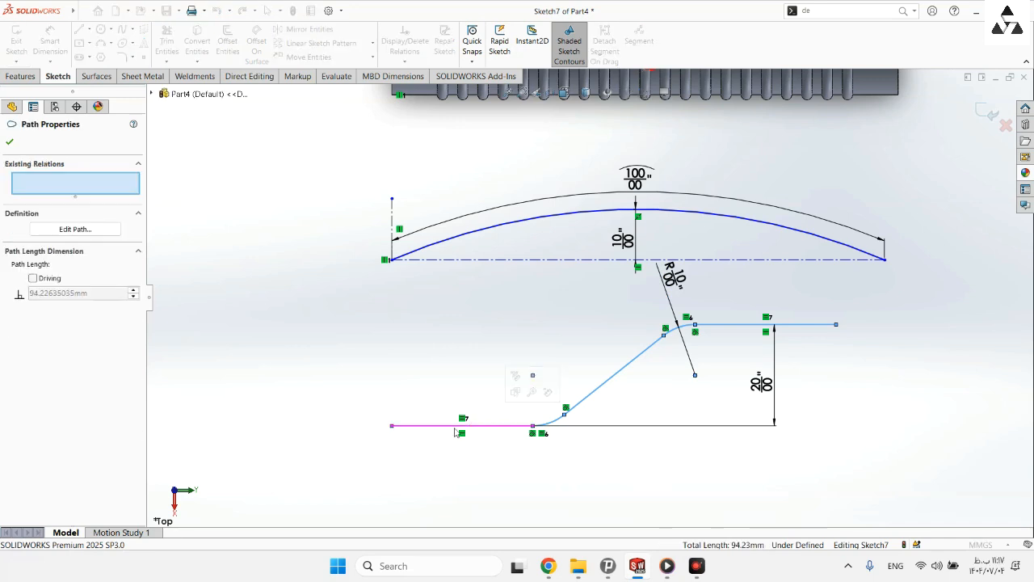
Make the stepped path's length driving and set it to 100 mm
click(32, 278)
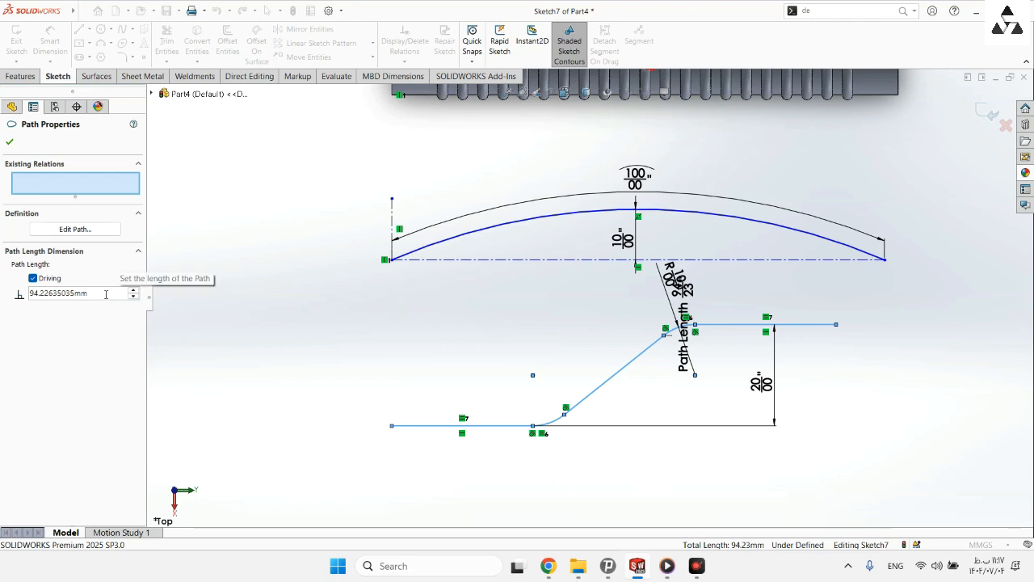
double_click(105, 293)
text(100)
key(Return)
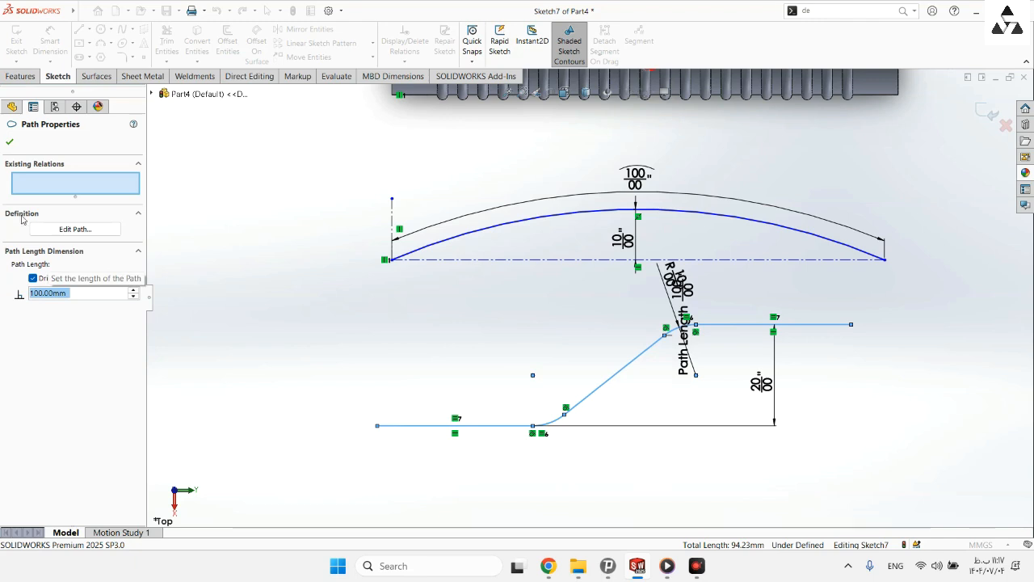
click(8, 143)
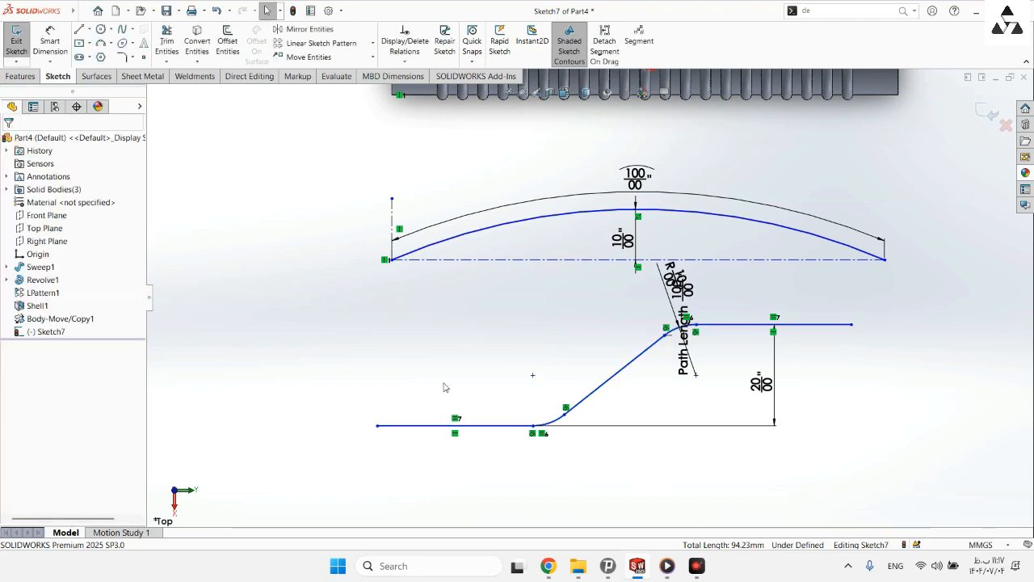
Spread out the stepped profile's radius, path length and height dimensions so their texts do not overlap
drag(668, 268, 639, 338)
key(Escape)
drag(677, 281, 619, 316)
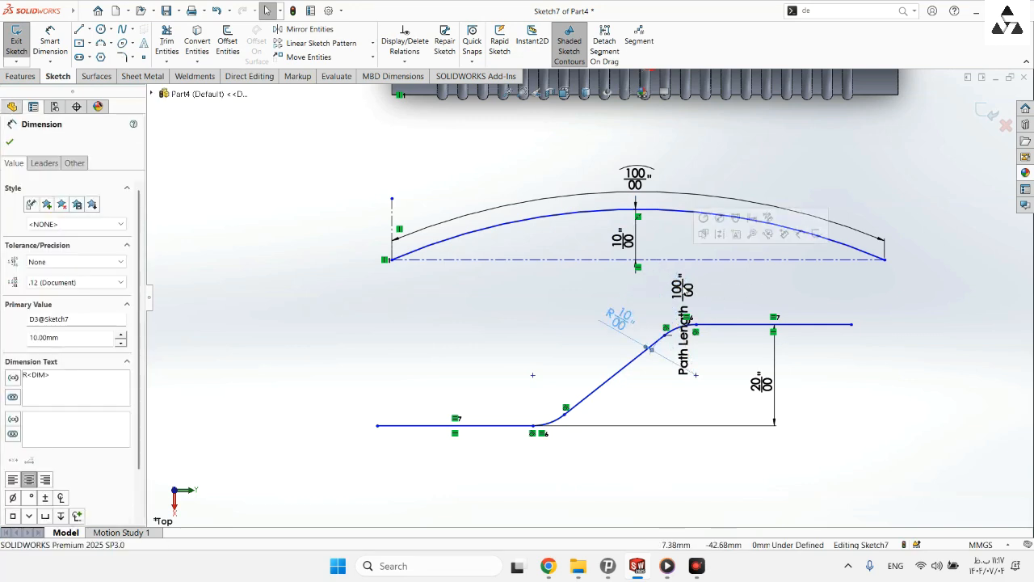
key(Escape)
drag(684, 343, 891, 342)
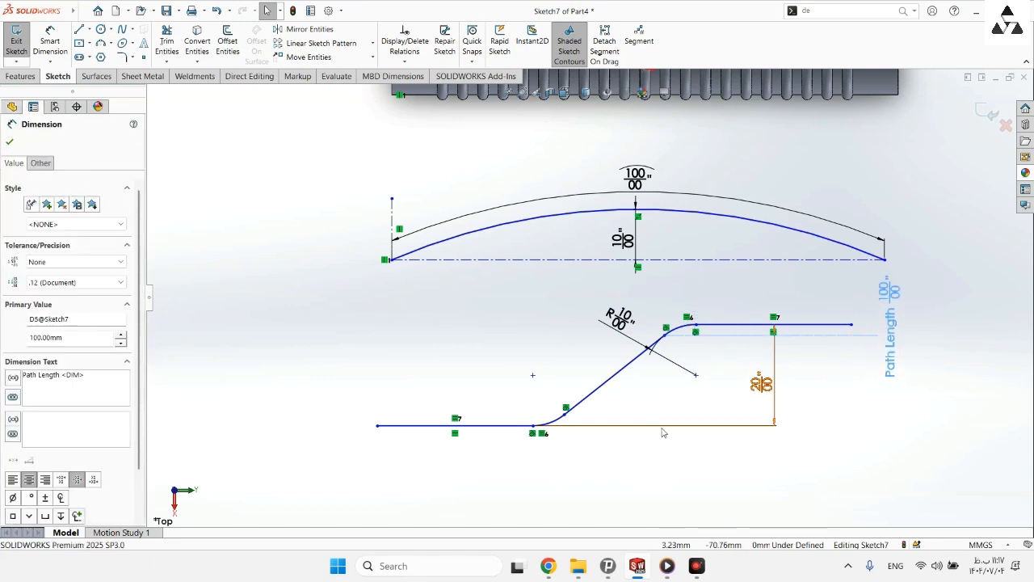
drag(761, 384, 715, 388)
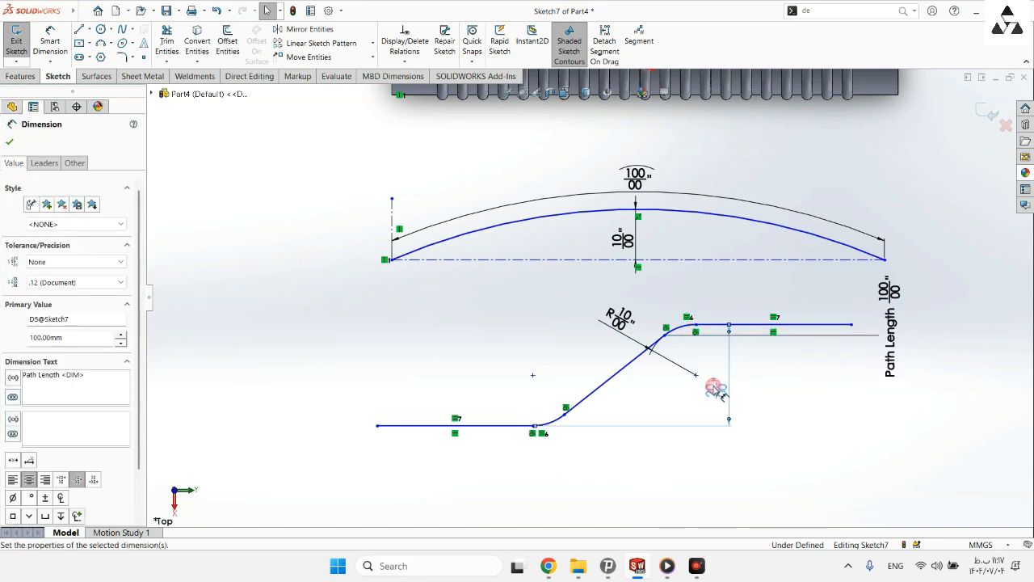
click(12, 142)
Close the sketch containing the arc and the stepped path
key(f)
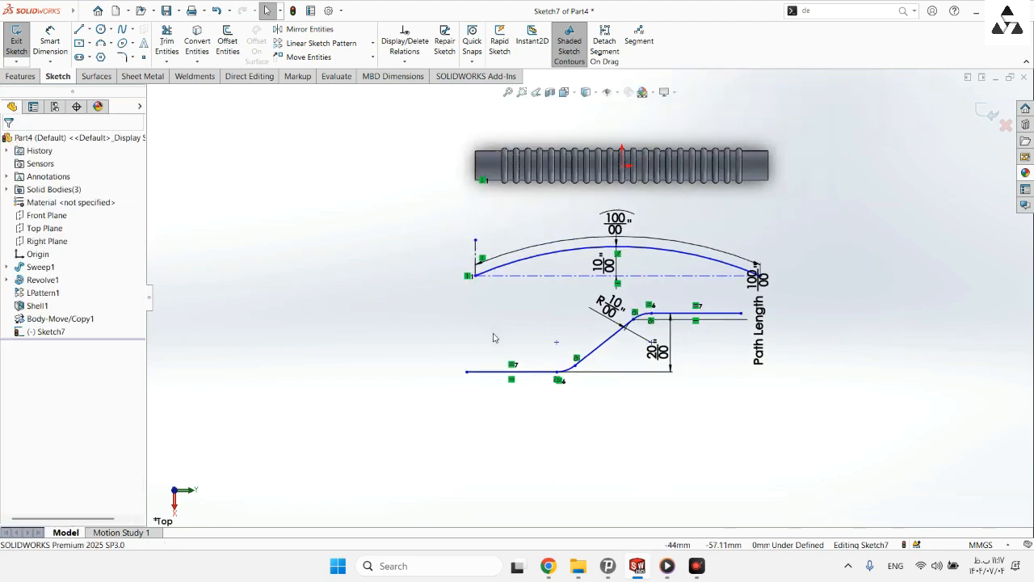
click(824, 9)
text(d)
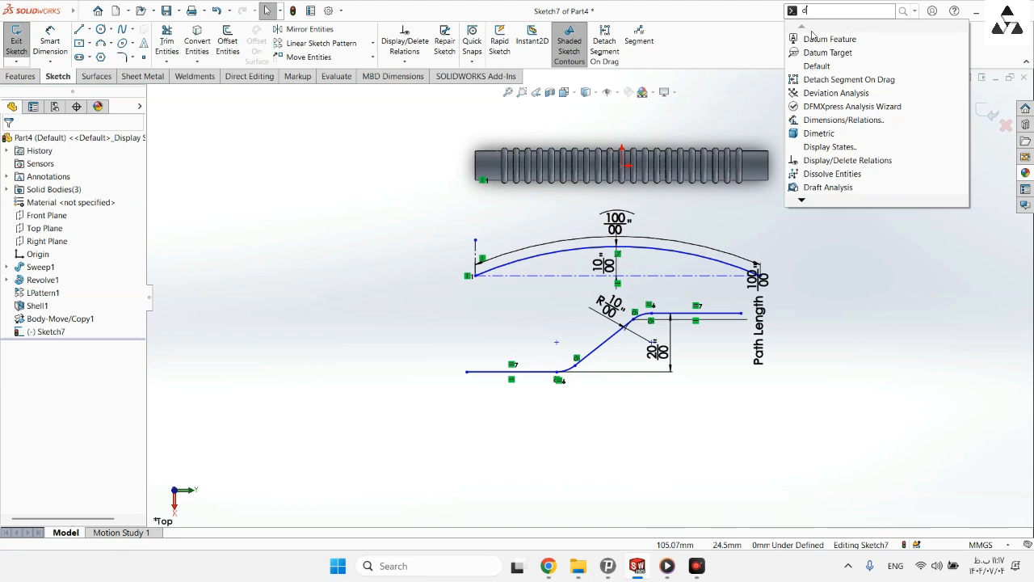
text(ef)
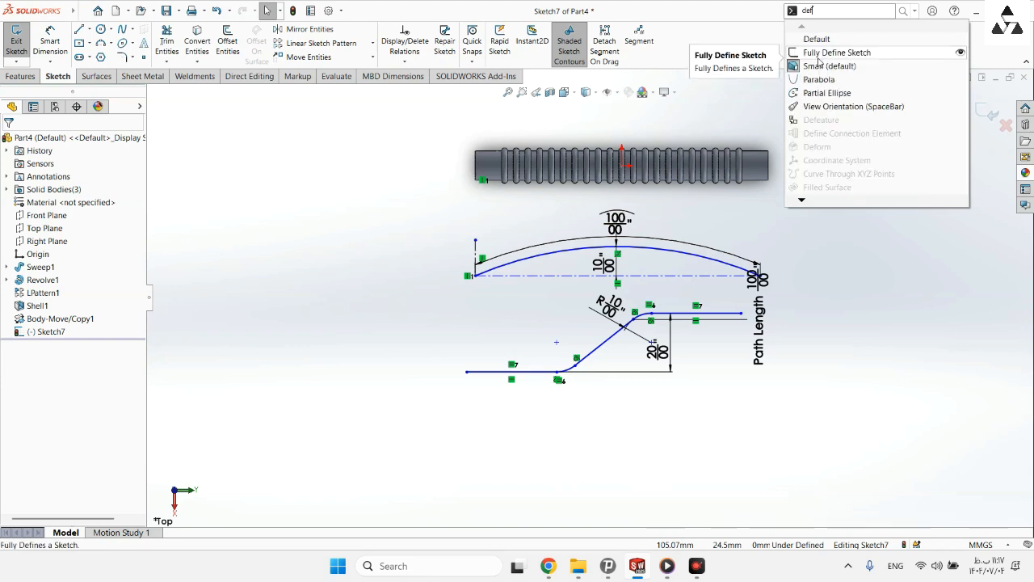
click(987, 113)
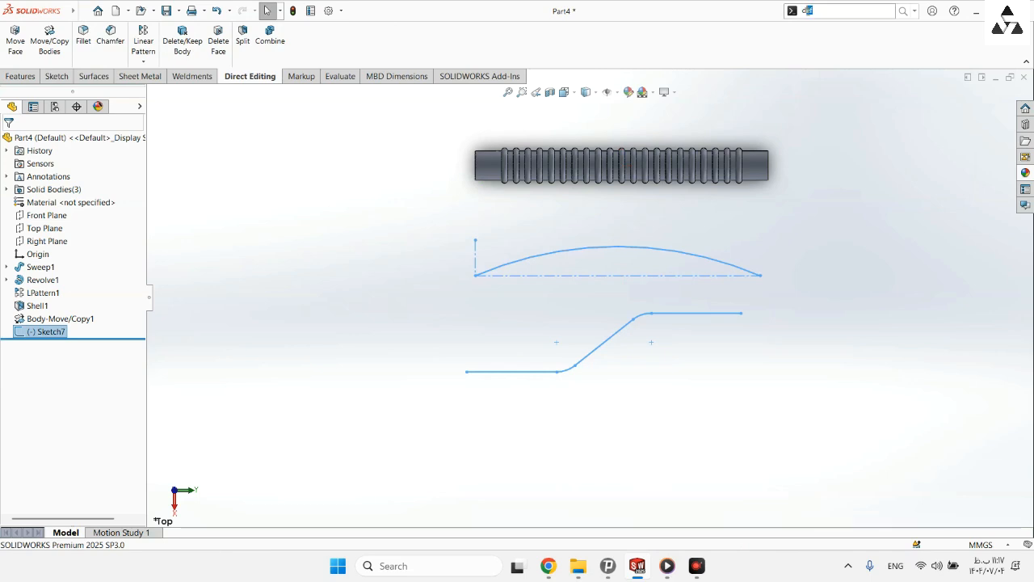
Set up a curve-to-curve Deform of one straight tube body from its centreline Sketch1 to the 100 mm arc
text(de)
click(810, 40)
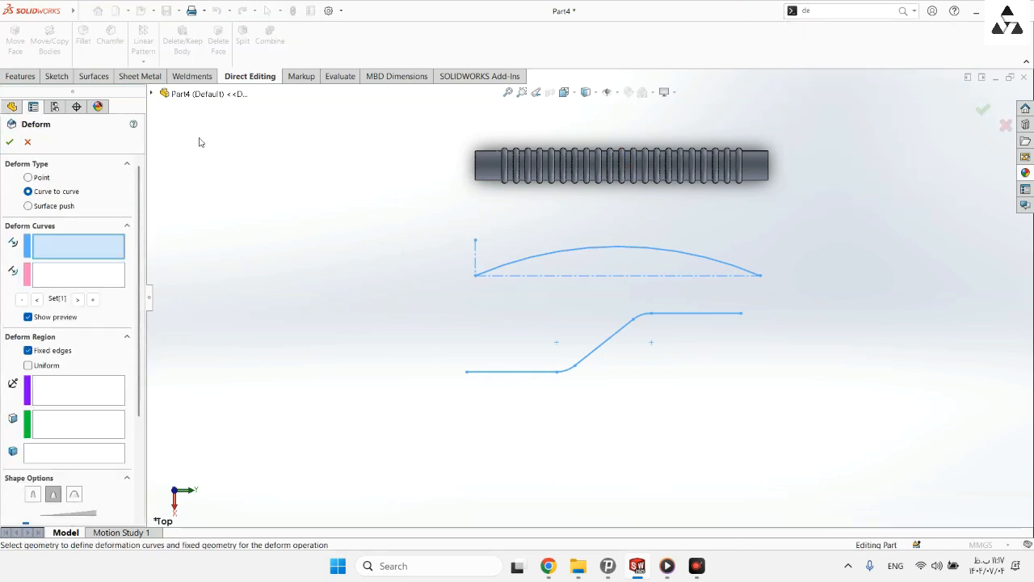
click(152, 94)
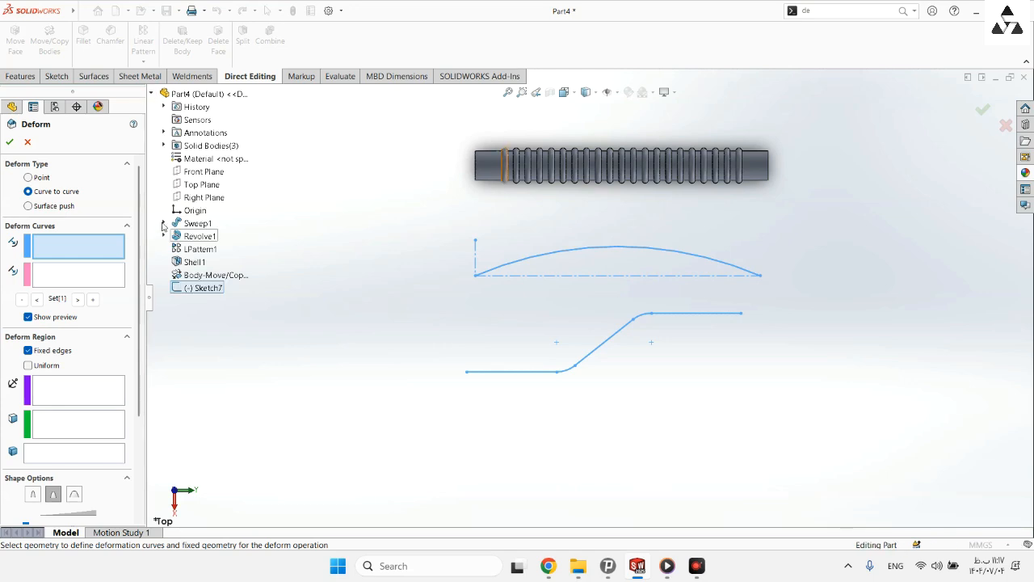
click(163, 224)
click(196, 236)
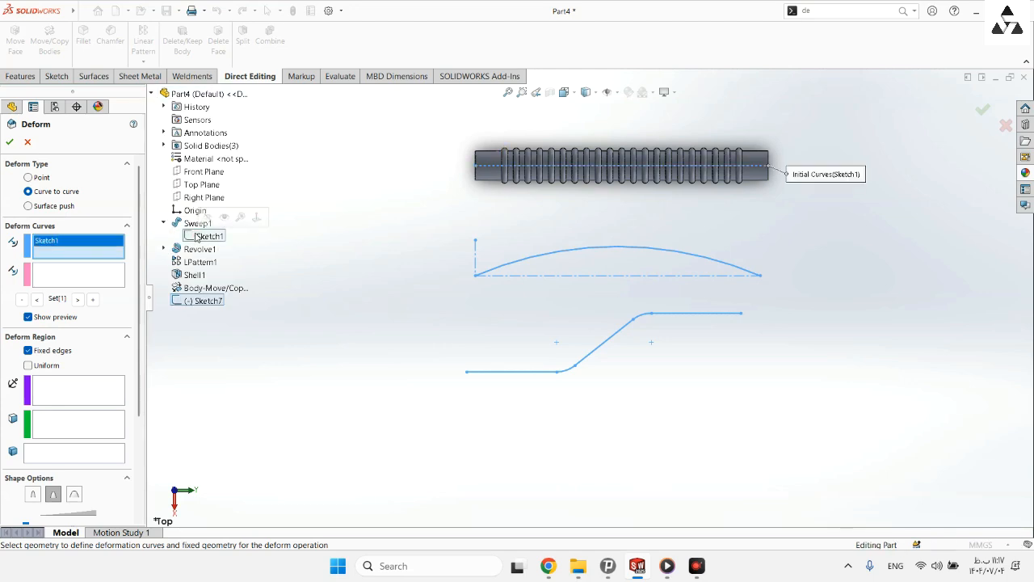
click(65, 273)
click(516, 267)
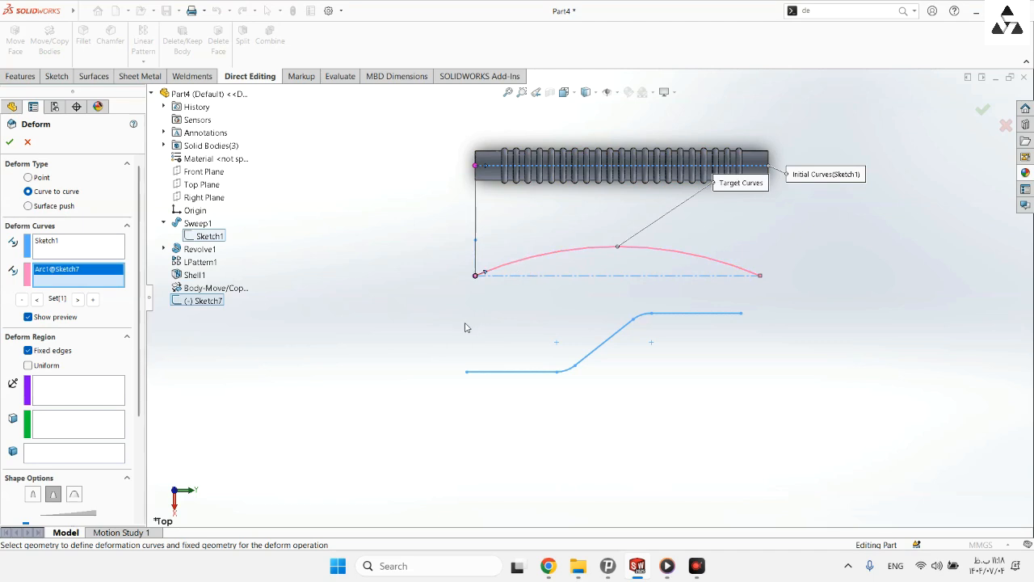
click(79, 457)
click(370, 249)
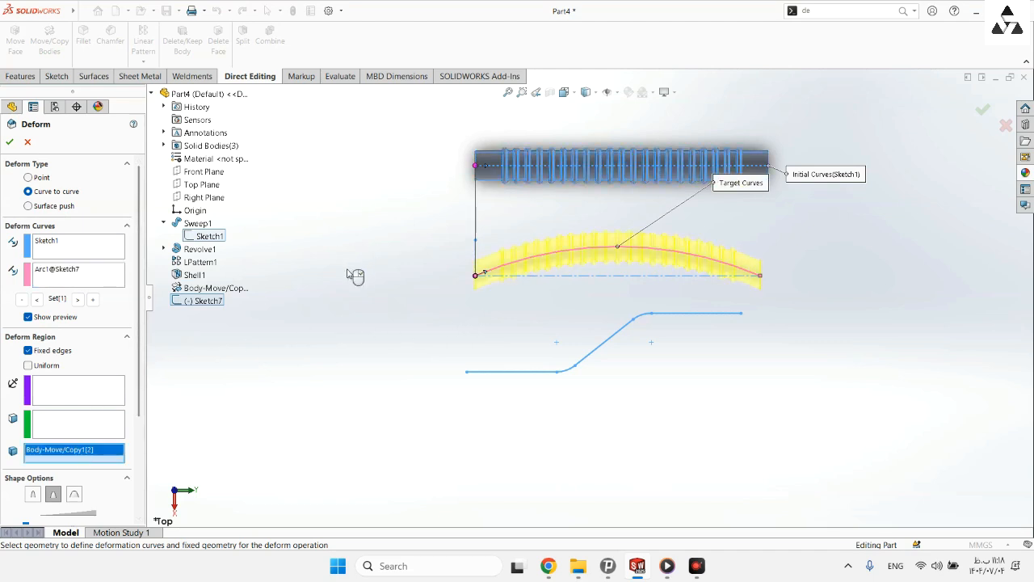
Turn off fixed edges, make the region uniform, set maximum stiffness and shape accuracy, and accept the arc-shaped deform
scroll(139, 413, down, 3)
click(29, 256)
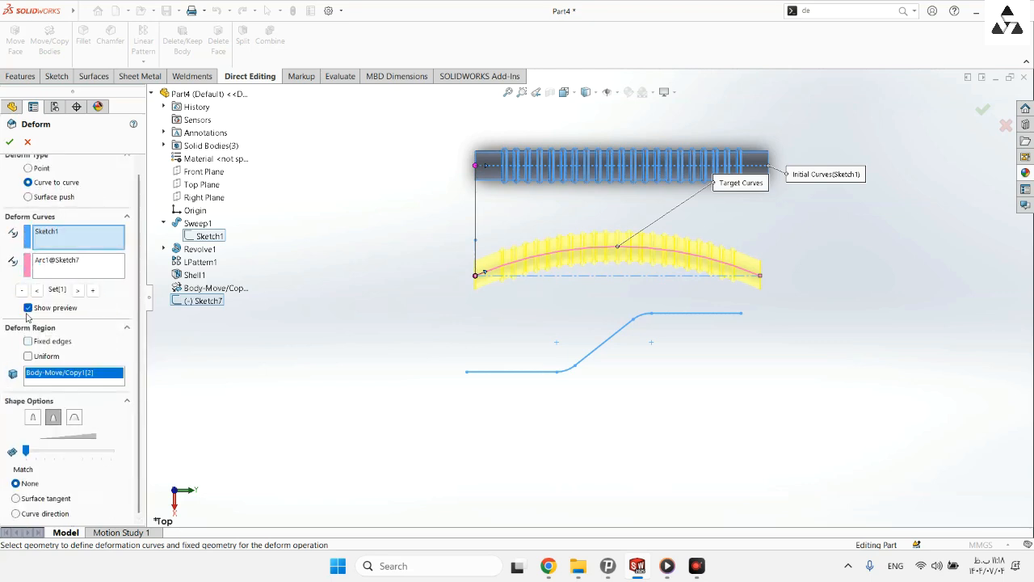
click(28, 356)
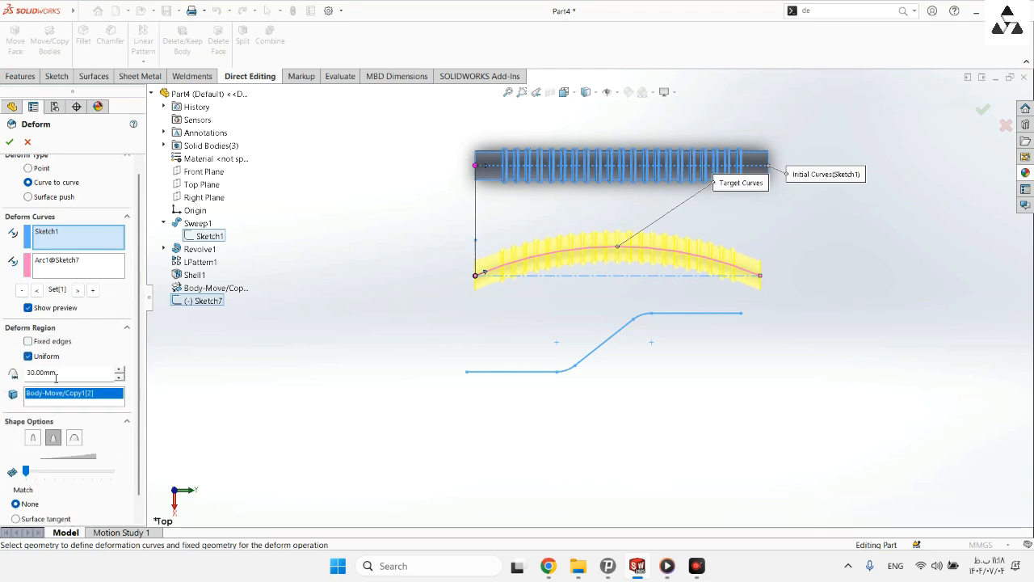
click(73, 440)
scroll(49, 501, down, 1)
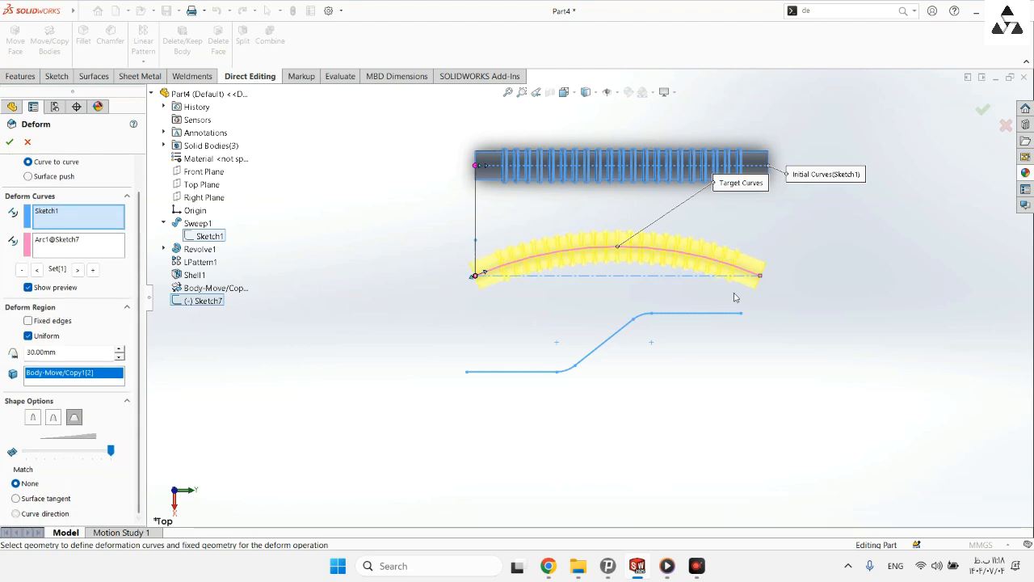
mouse_move(765, 296)
middle_down()
mouse_move(743, 284)
mouse_move(776, 281)
mouse_move(776, 291)
middle_up()
click(9, 142)
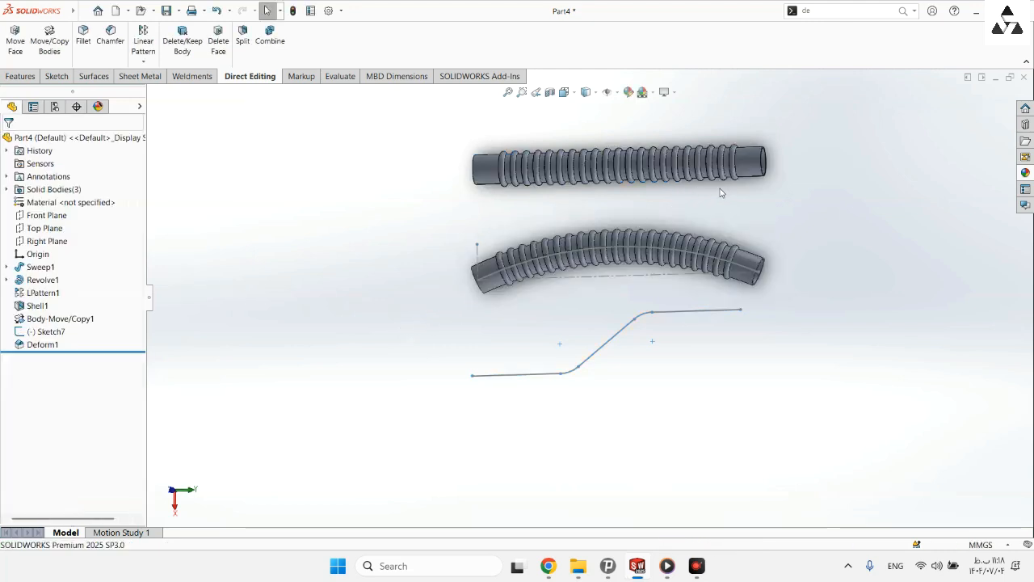
Start another curve-to-curve Deform with Sketch1 as the initial curve and all segments of the stepped path as target curves
scroll(715, 285, down, 2)
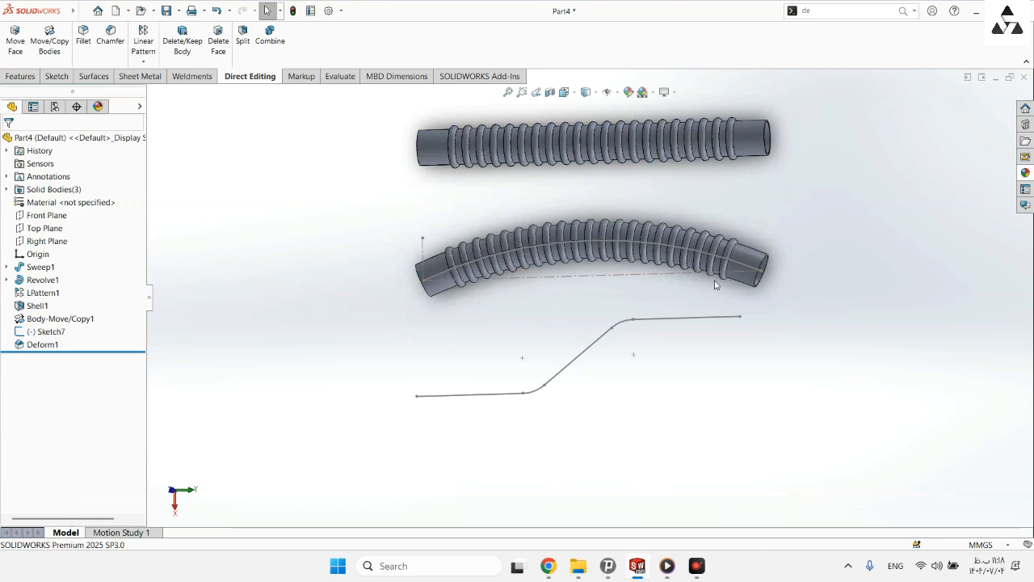
click(828, 9)
text(de)
key(Down)
key(Return)
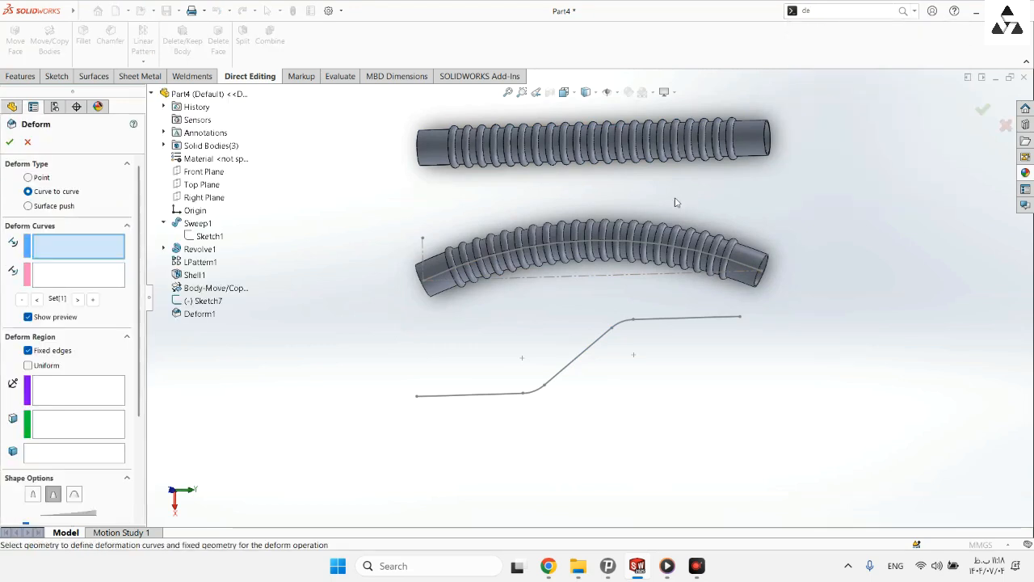
click(208, 236)
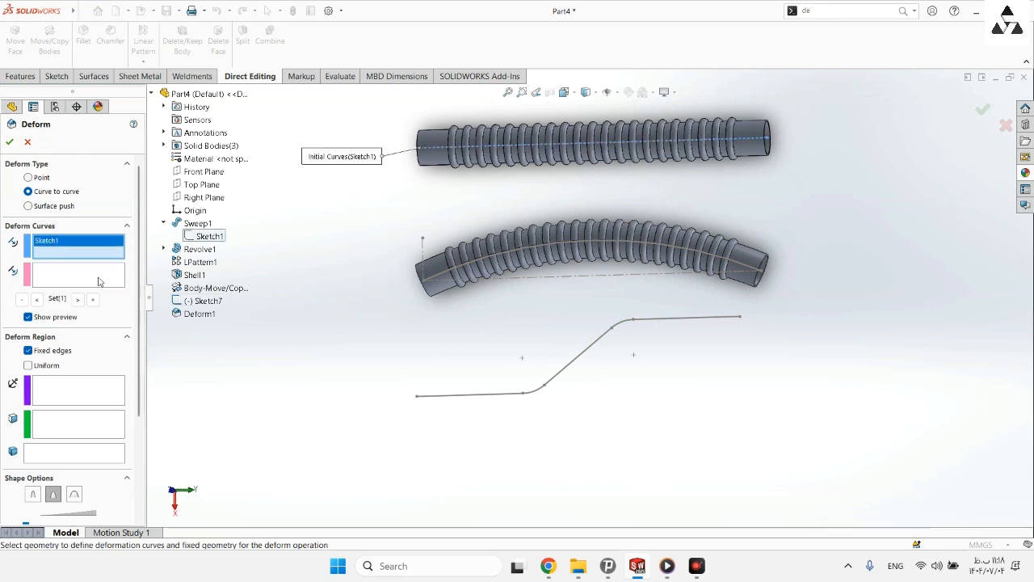
click(463, 397)
click(536, 391)
click(572, 368)
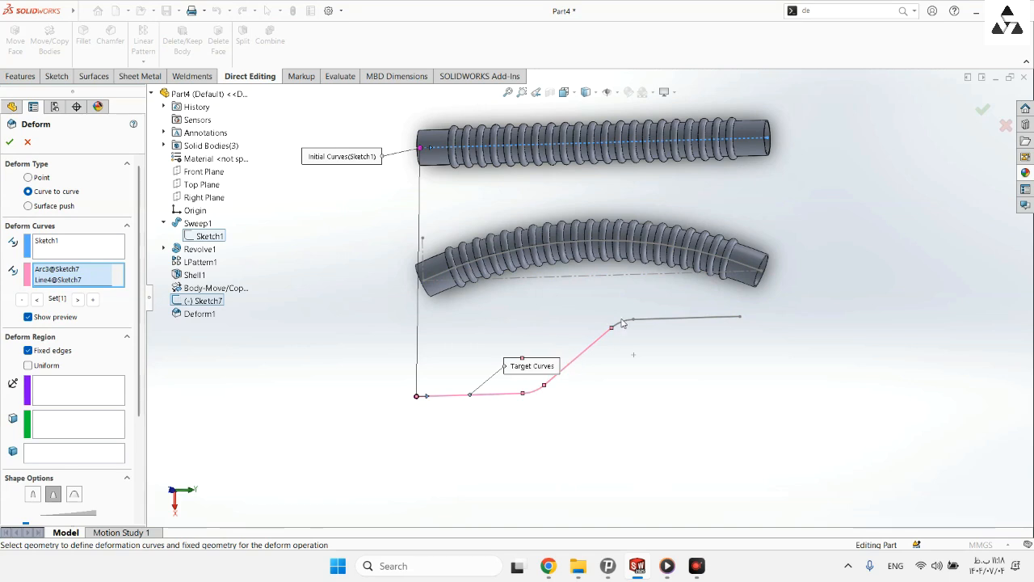
click(656, 318)
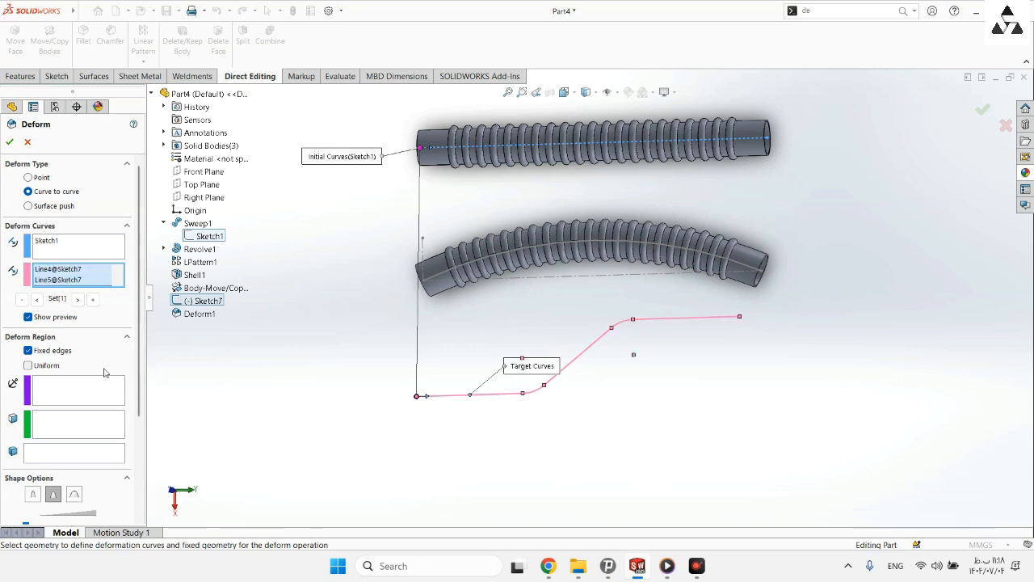
Turn off fixed edges, make the region uniform, and choose a remaining straight tube as the body to deform
click(36, 353)
click(33, 365)
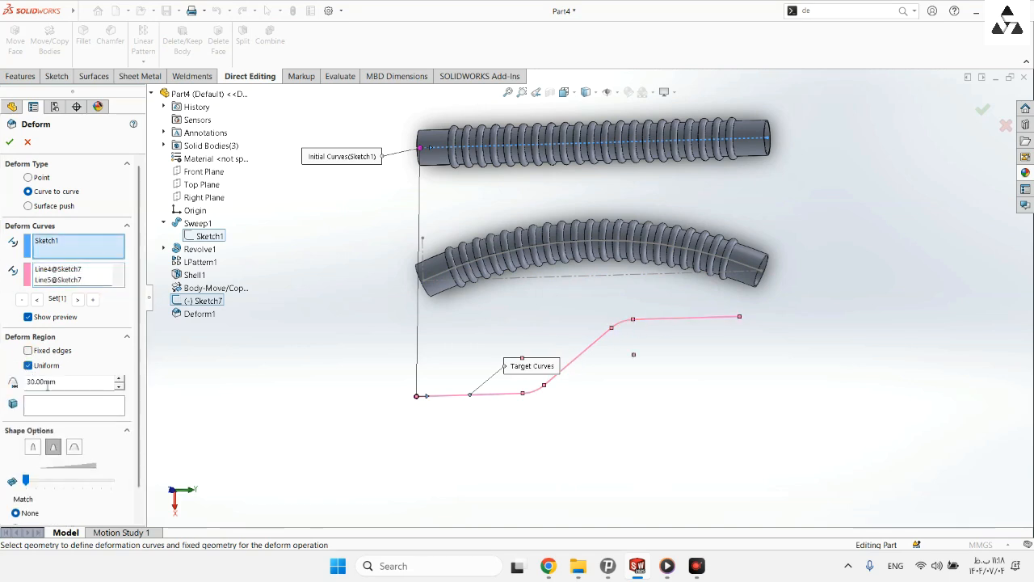
click(61, 407)
click(436, 146)
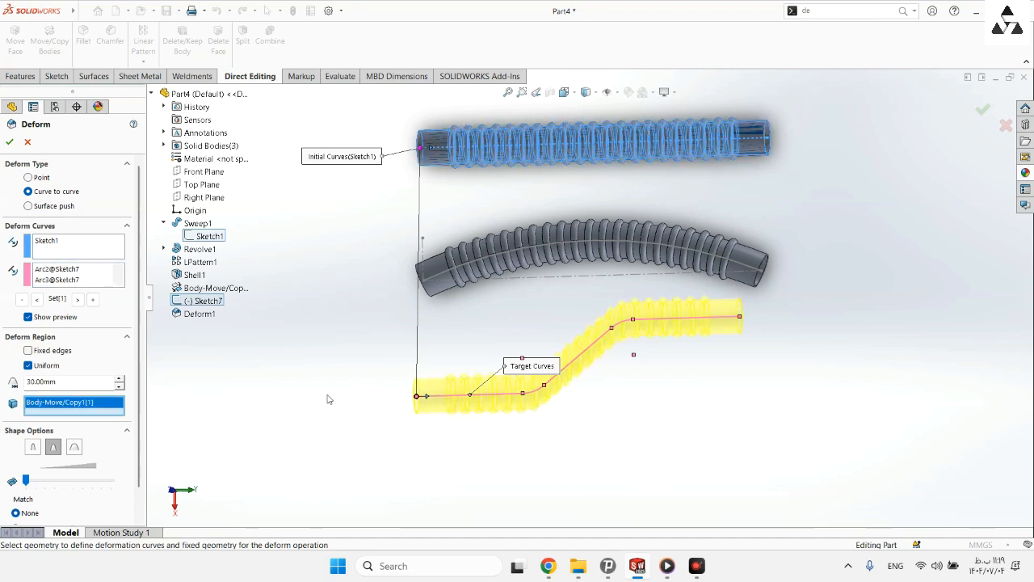
Set the stepped deform to maximum stiffness and shape accuracy with a 20 mm deform radius
middle_drag(363, 423, 336, 461)
click(74, 446)
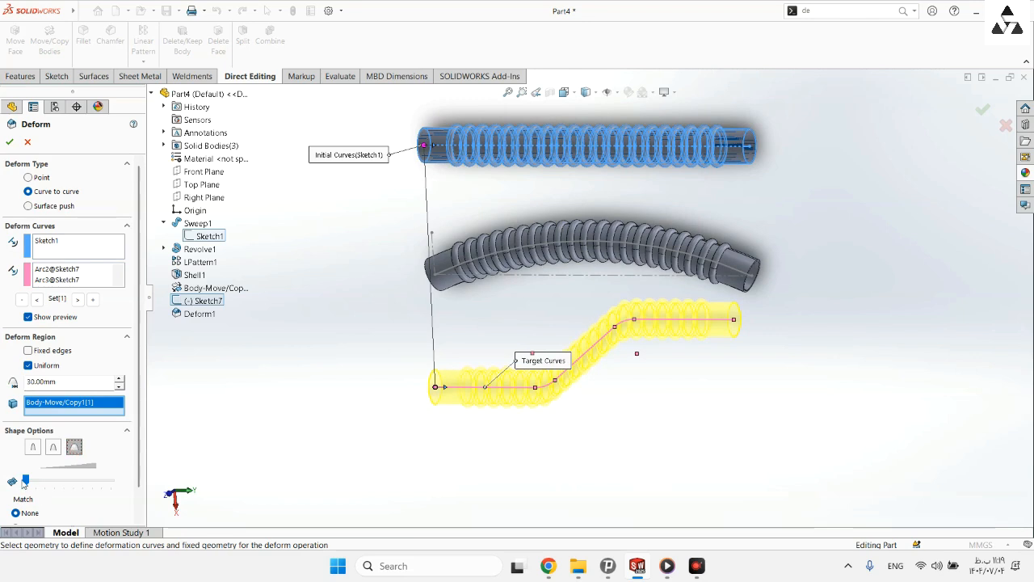
drag(56, 382, 2, 377)
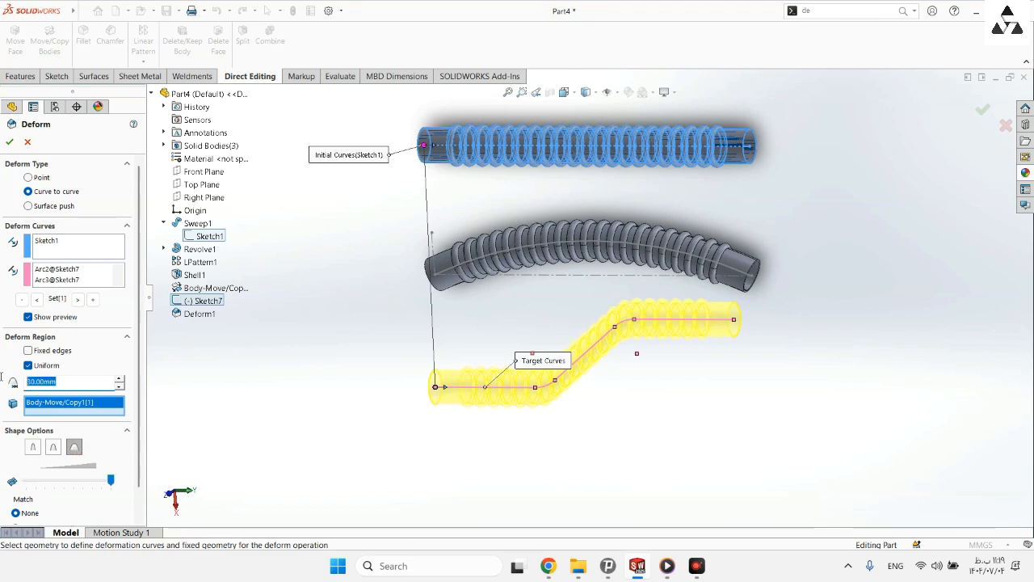
text(20)
scroll(129, 347, down, 2)
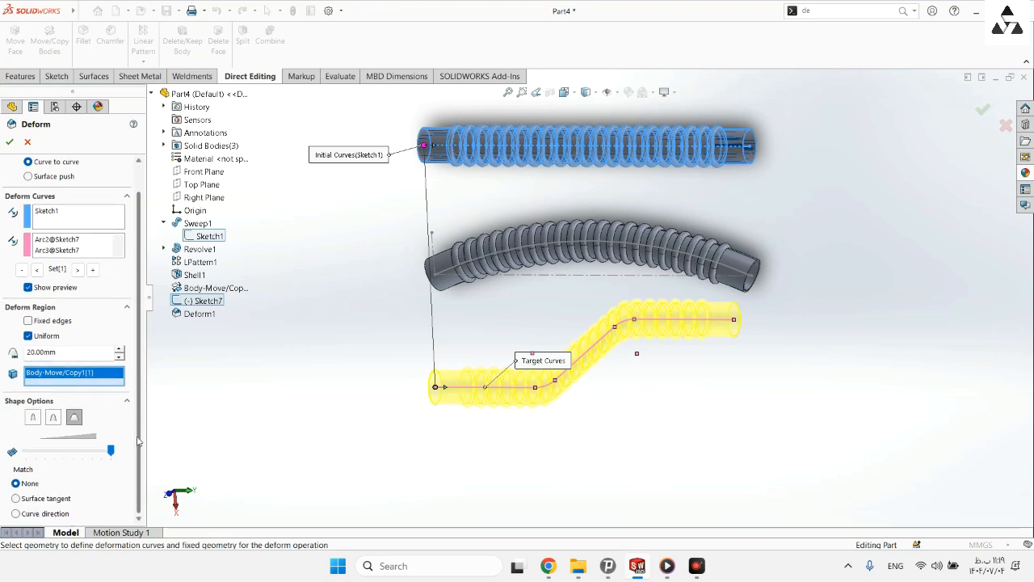
Match the stepped deformation to the curve direction and accept the Deform feature
click(14, 514)
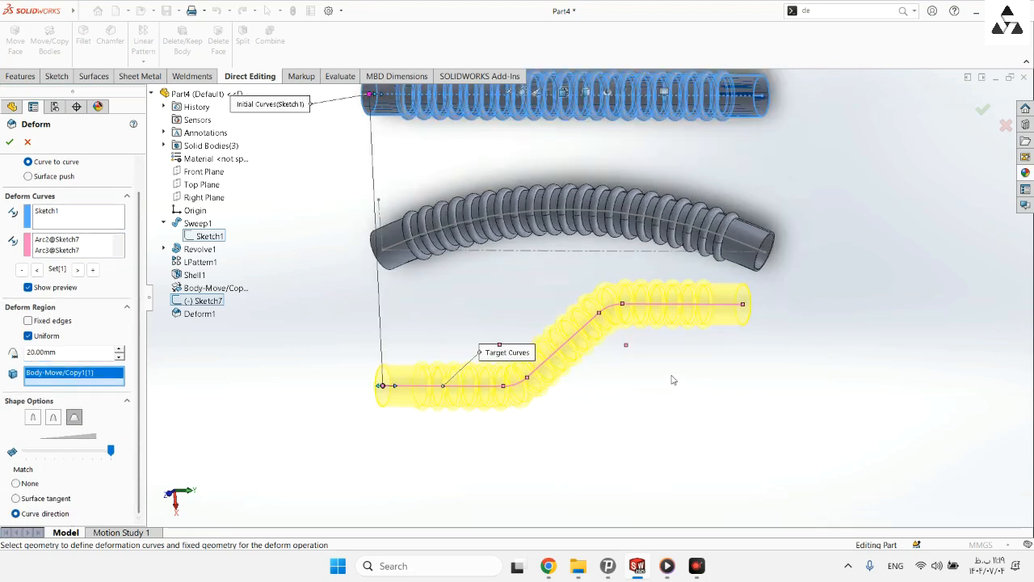
middle_drag(650, 381, 634, 389)
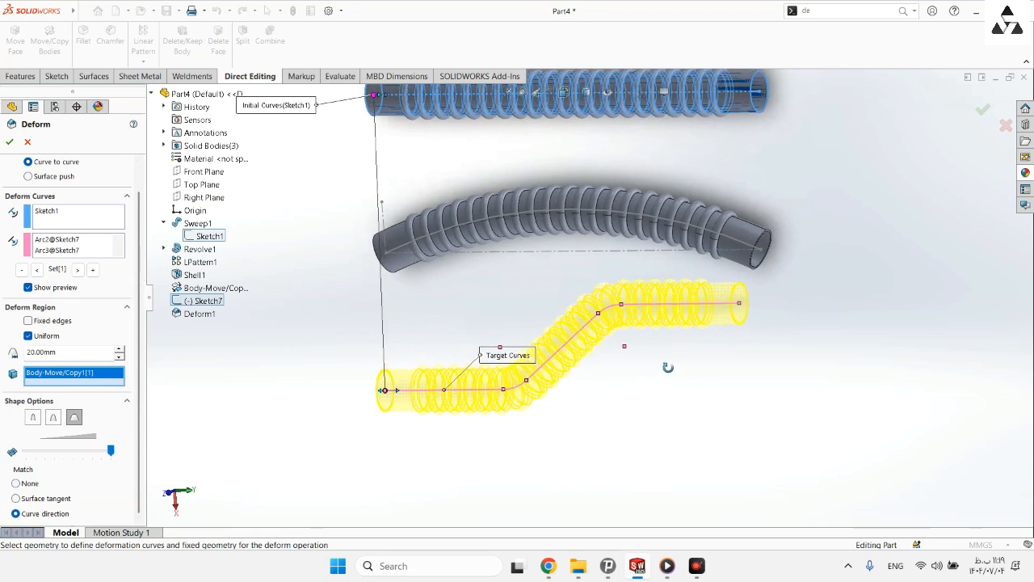
click(9, 142)
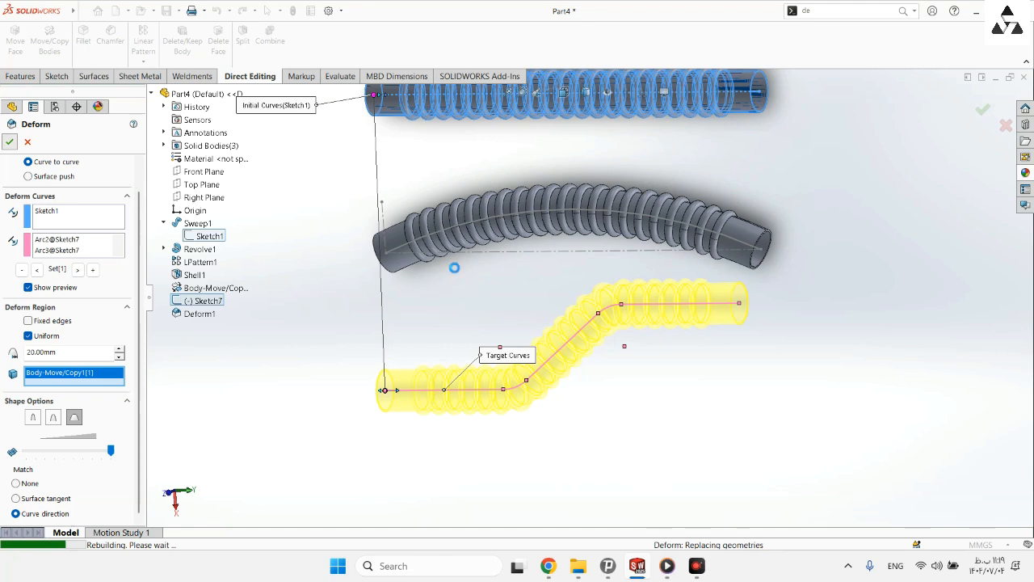
Hide Sketch7, which holds the arc and stepped path curves
scroll(643, 194, up, 3)
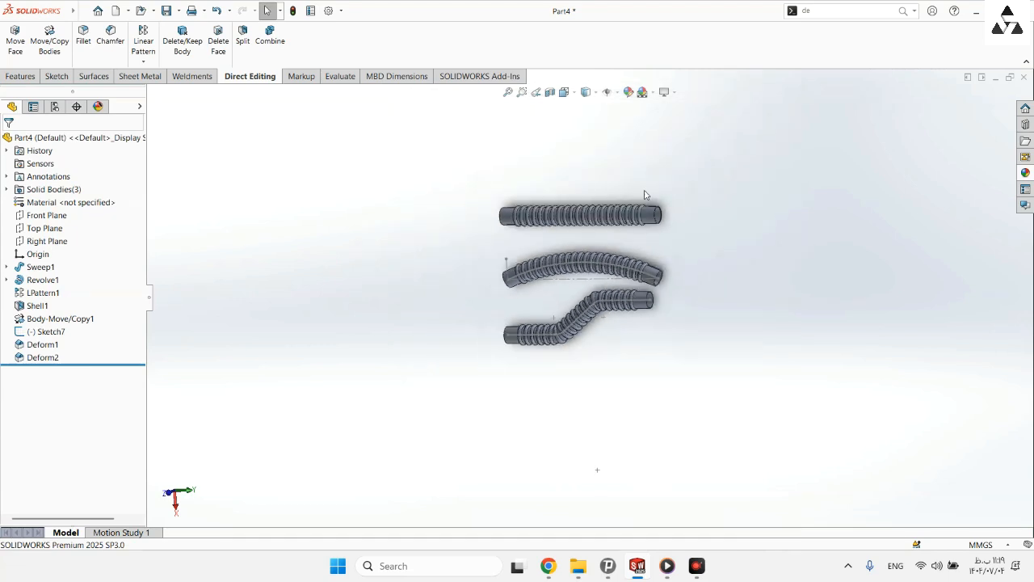
scroll(662, 198, down, 3)
key(f)
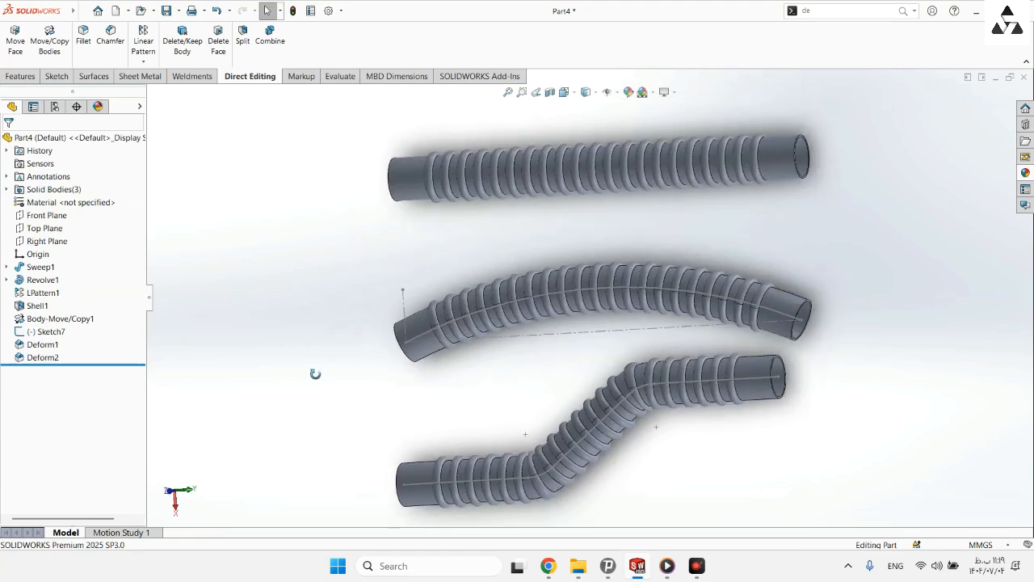
right_click(33, 332)
click(44, 320)
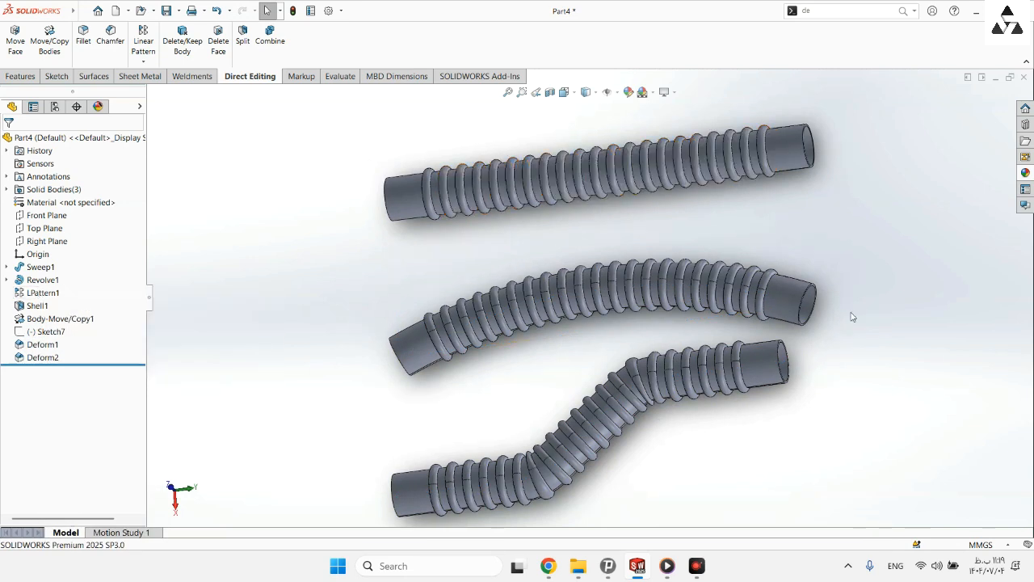
Apply the chromium plate appearance from the Chrome metals to the whole part
click(629, 91)
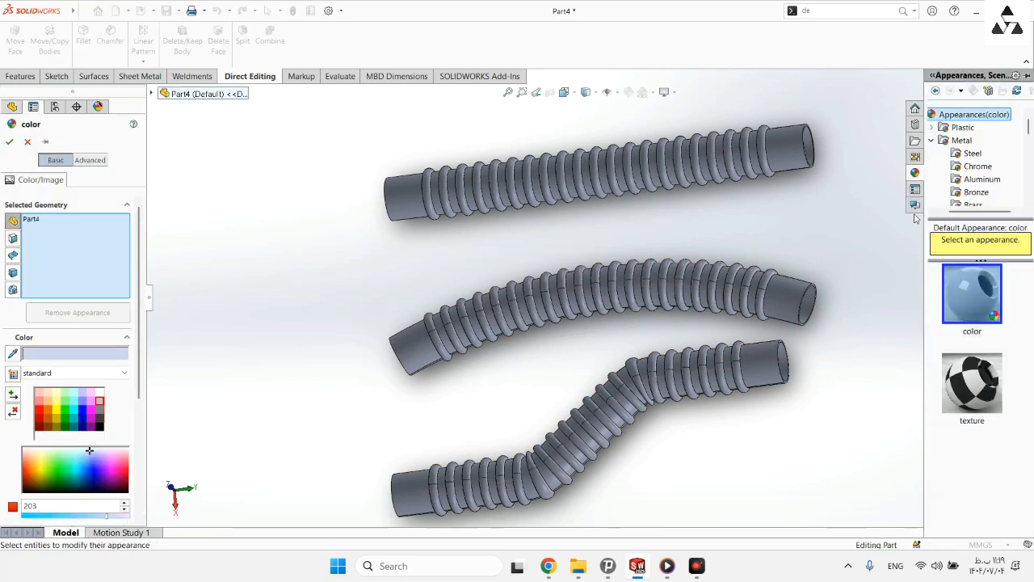
scroll(963, 192, down, 1)
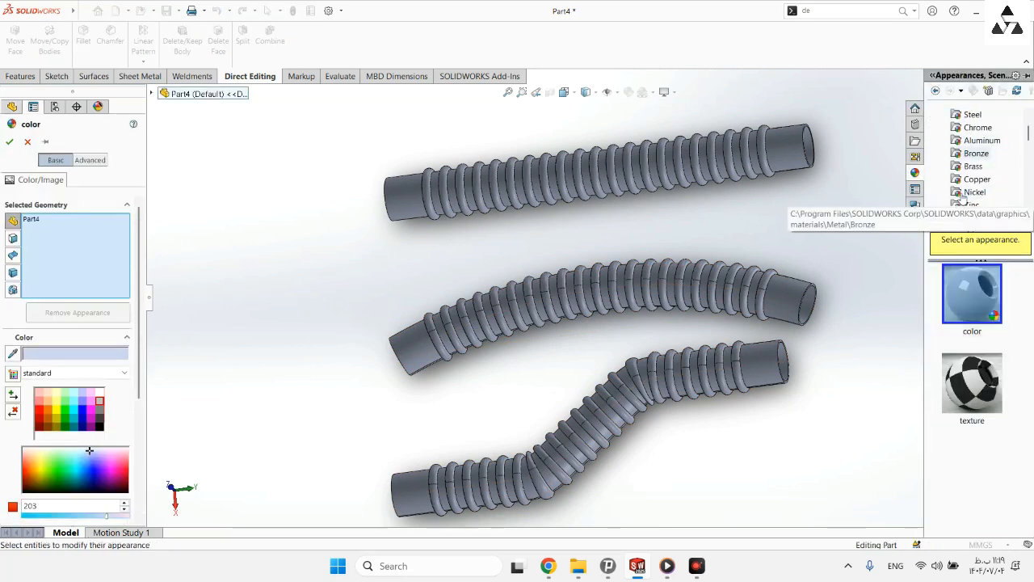
click(975, 128)
click(972, 293)
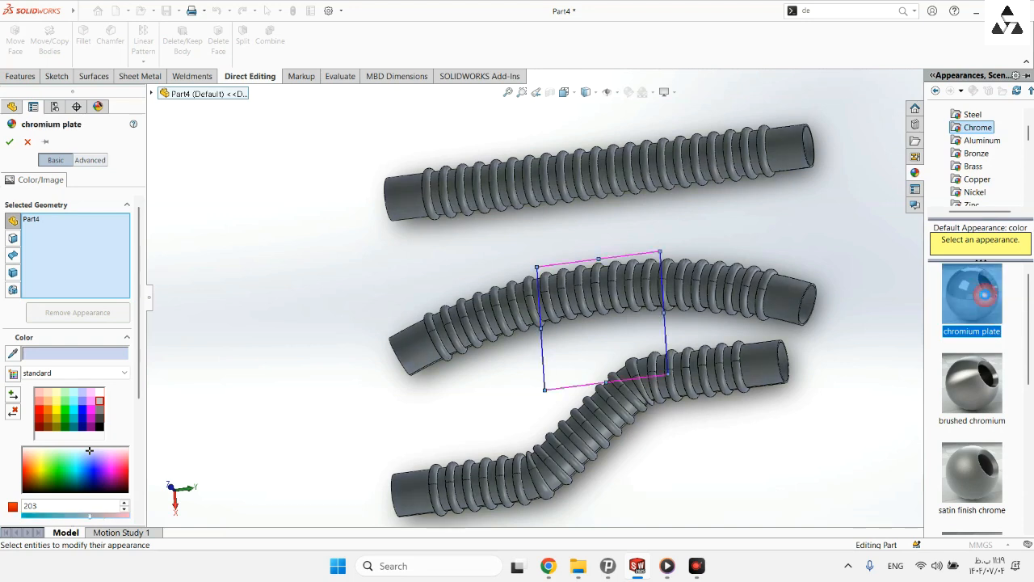
Recolour the part's chromium plate appearance to light green from the standard swatches and accept it
middle_drag(681, 450, 649, 432)
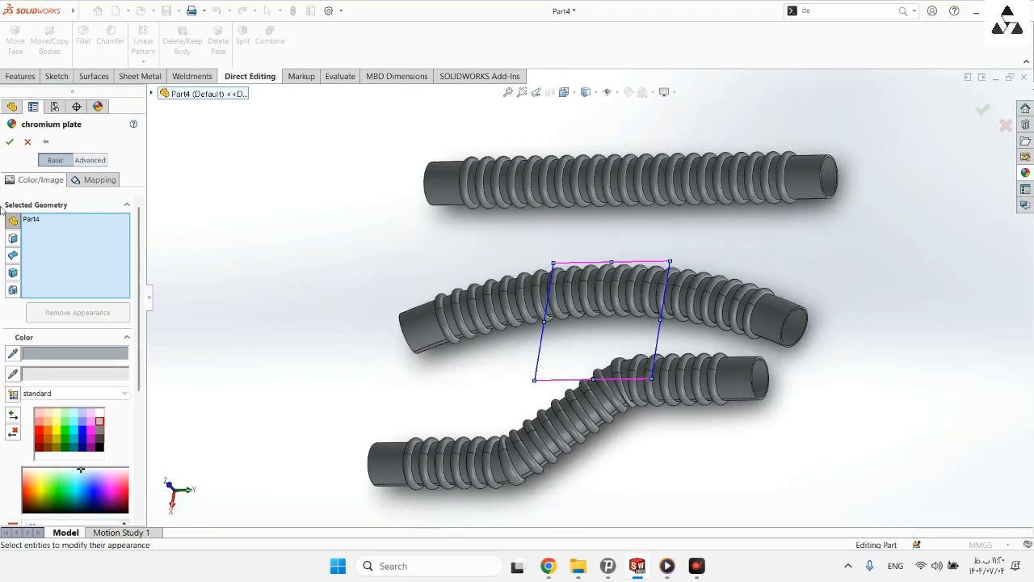
click(65, 435)
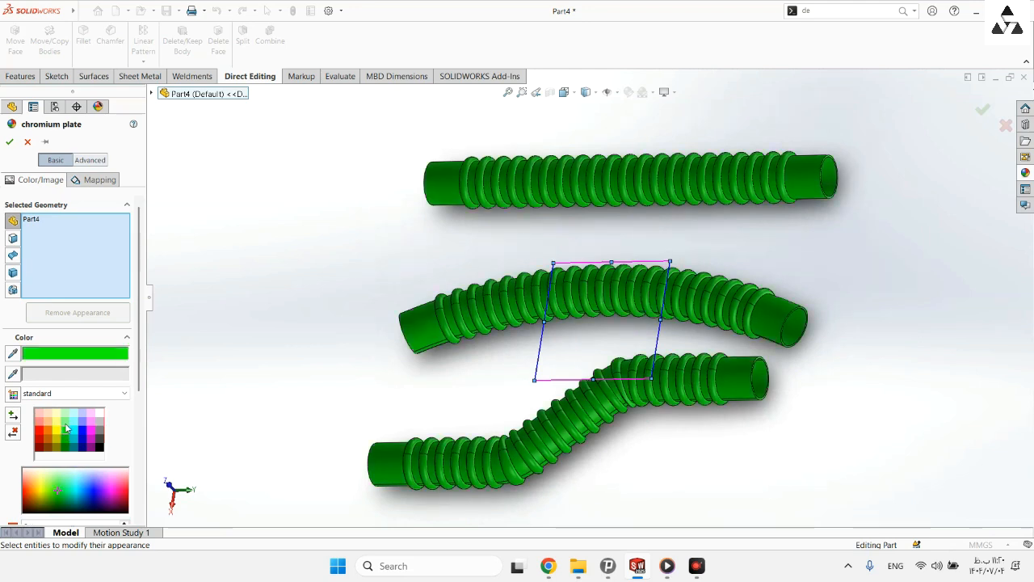
click(66, 423)
click(10, 142)
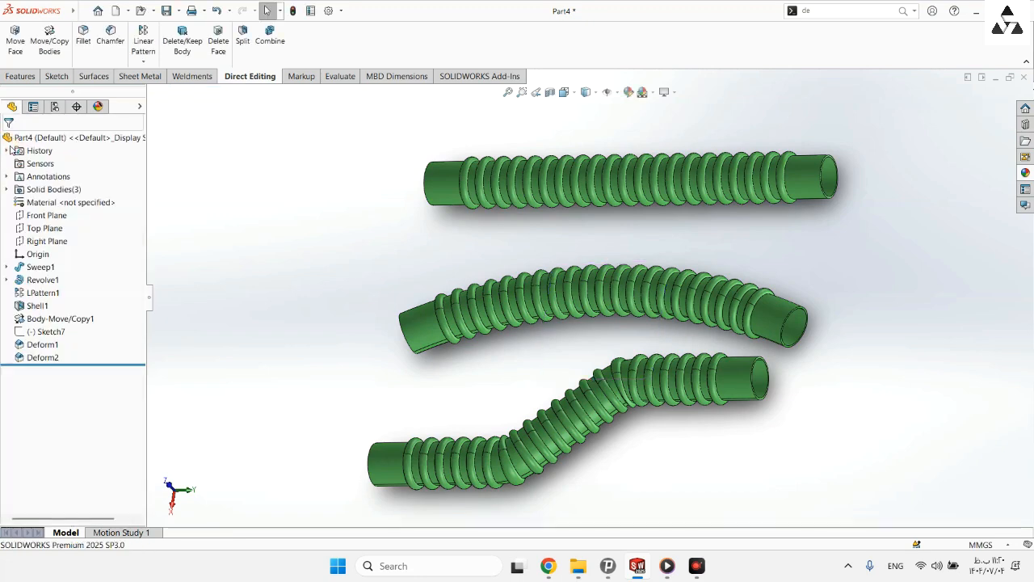